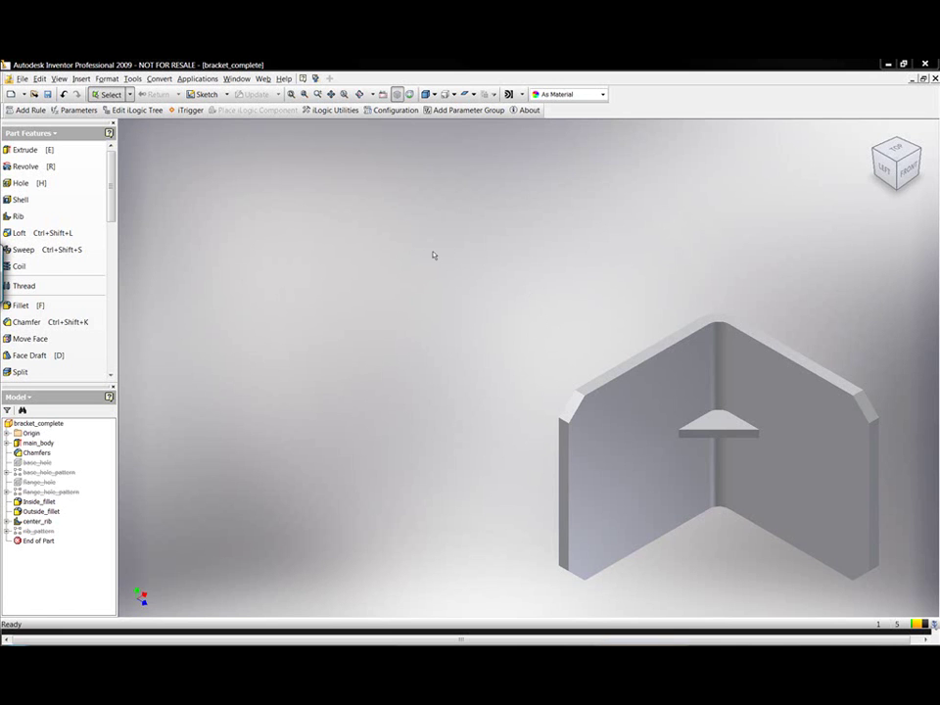
key(F2)
drag(560, 306, 384, 244)
key(Escape)
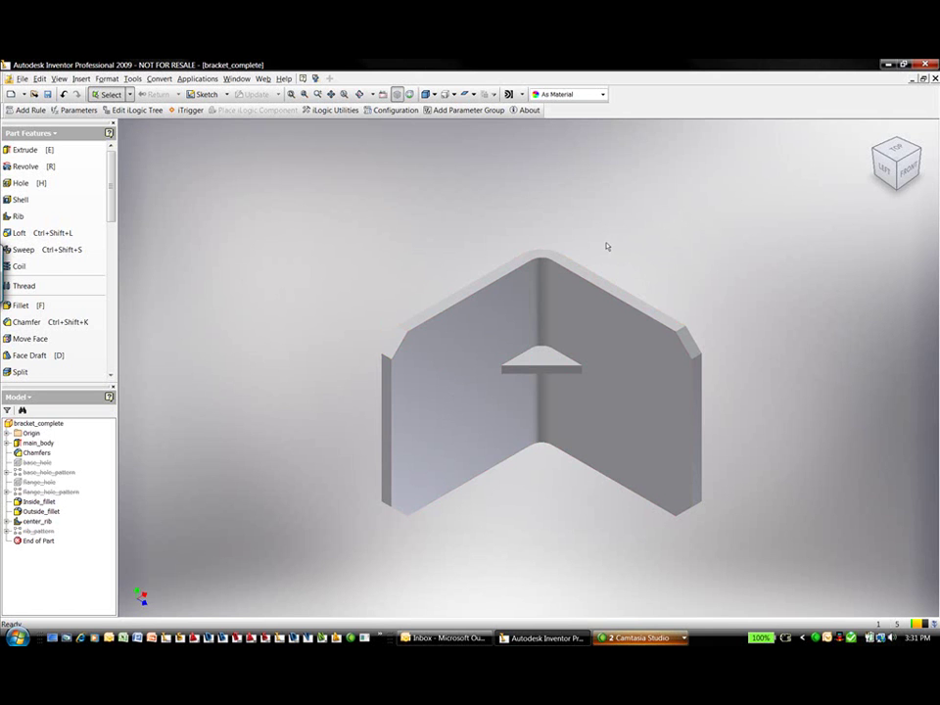
key(F2)
drag(565, 235, 774, 315)
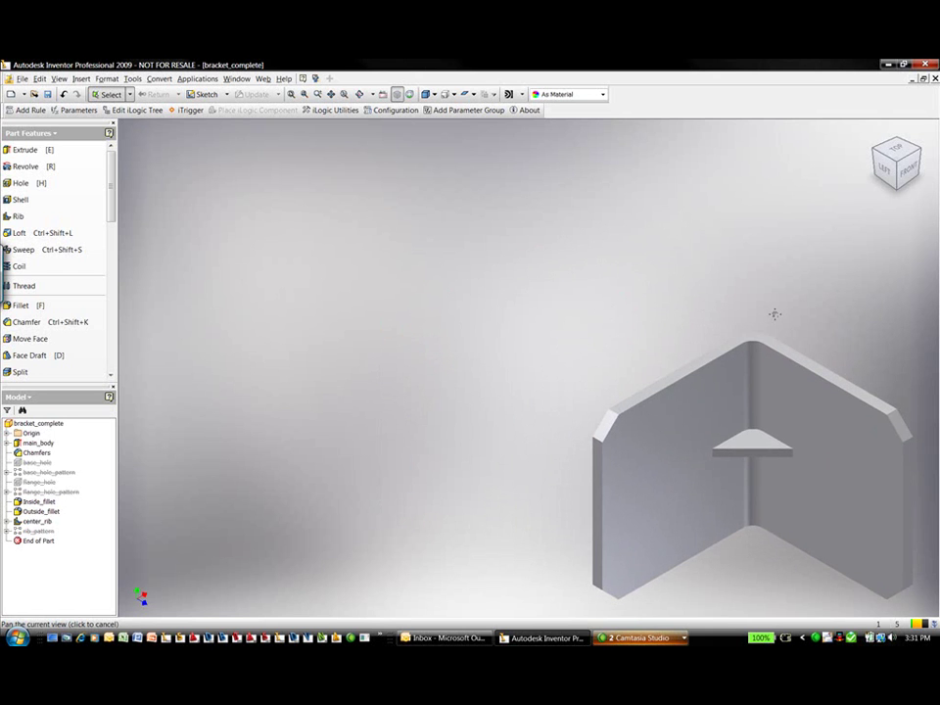
- Open the iLogic parameter editor and switch the model browser to the iLogic rule tree
click(79, 111)
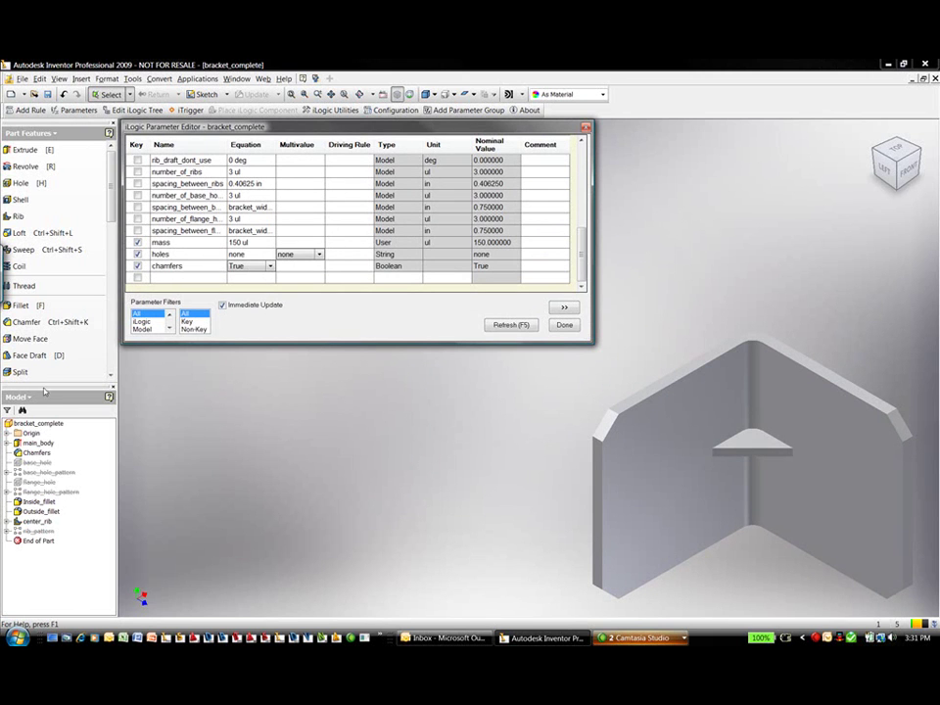
click(20, 397)
click(29, 435)
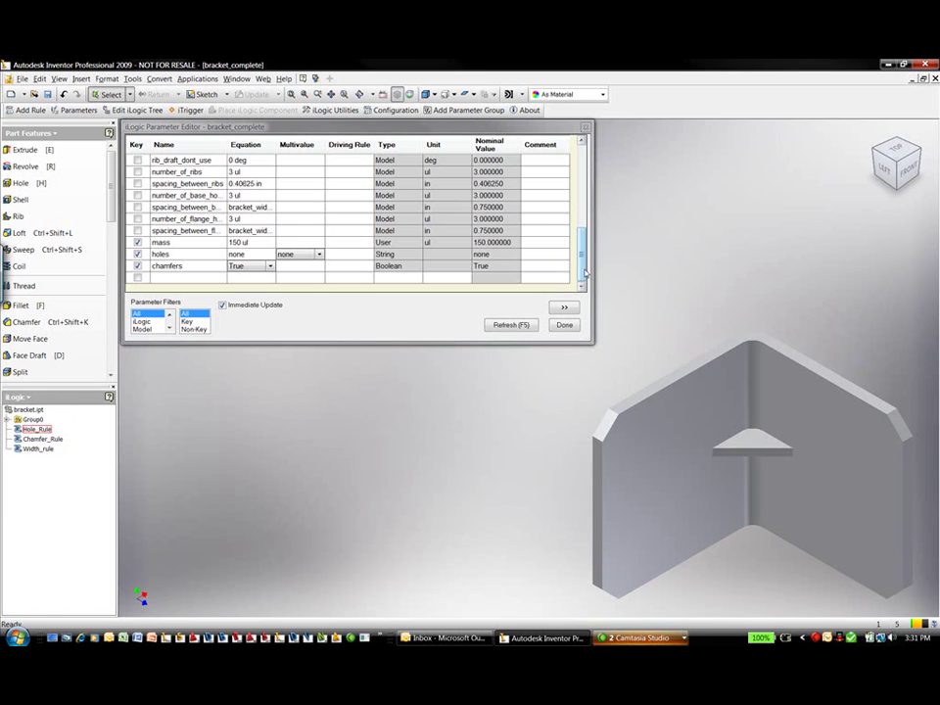
- Review the parameter list and the values available for the chamfers and holes parameters
drag(585, 272, 587, 186)
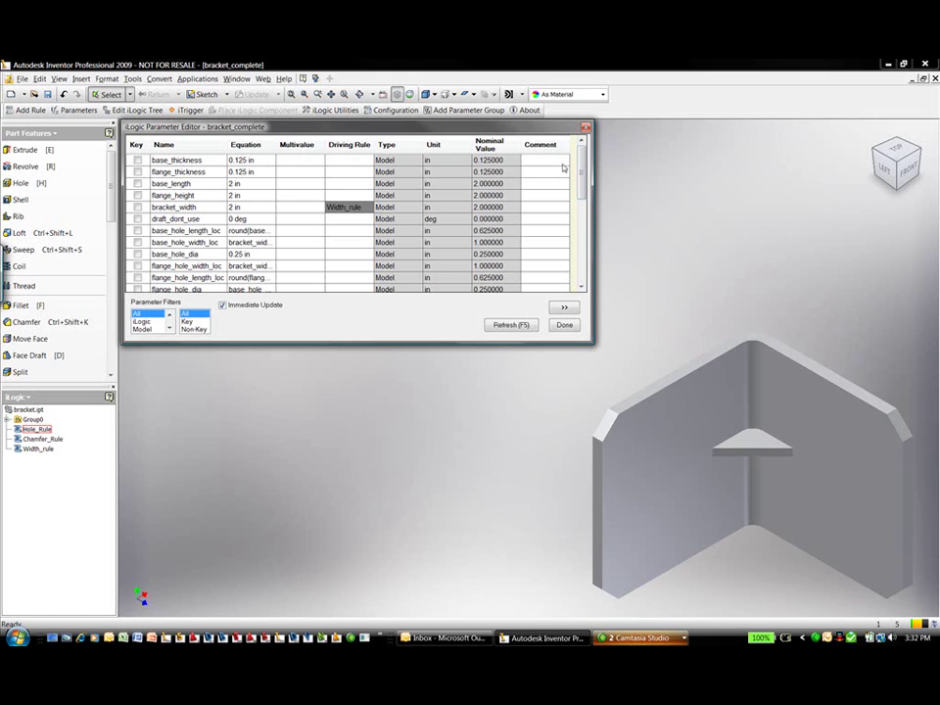
drag(584, 168, 584, 246)
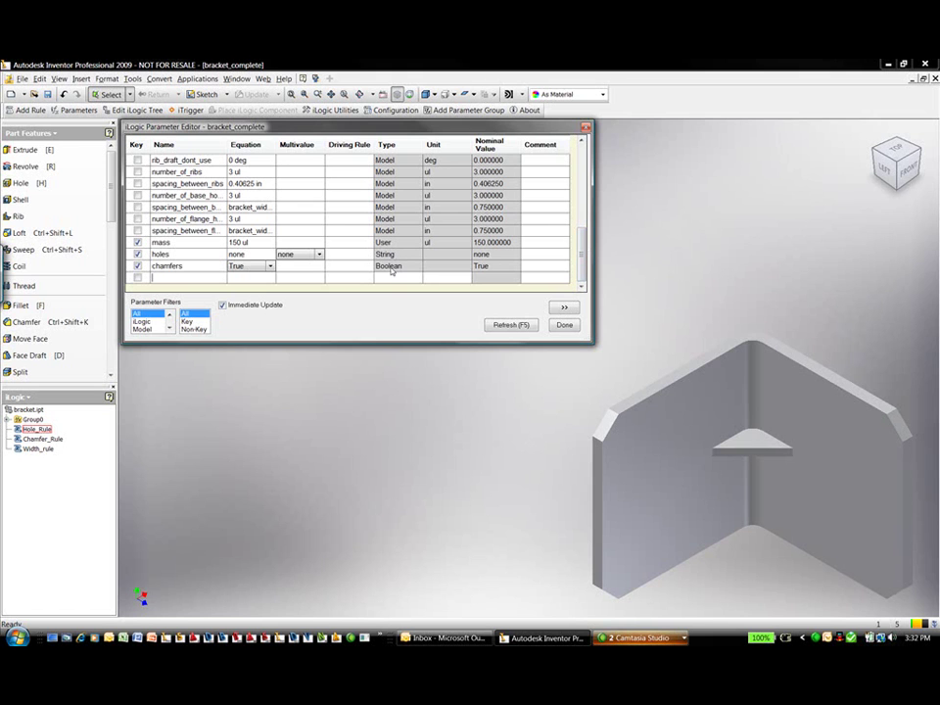
click(272, 268)
click(271, 267)
click(299, 254)
click(303, 255)
click(320, 255)
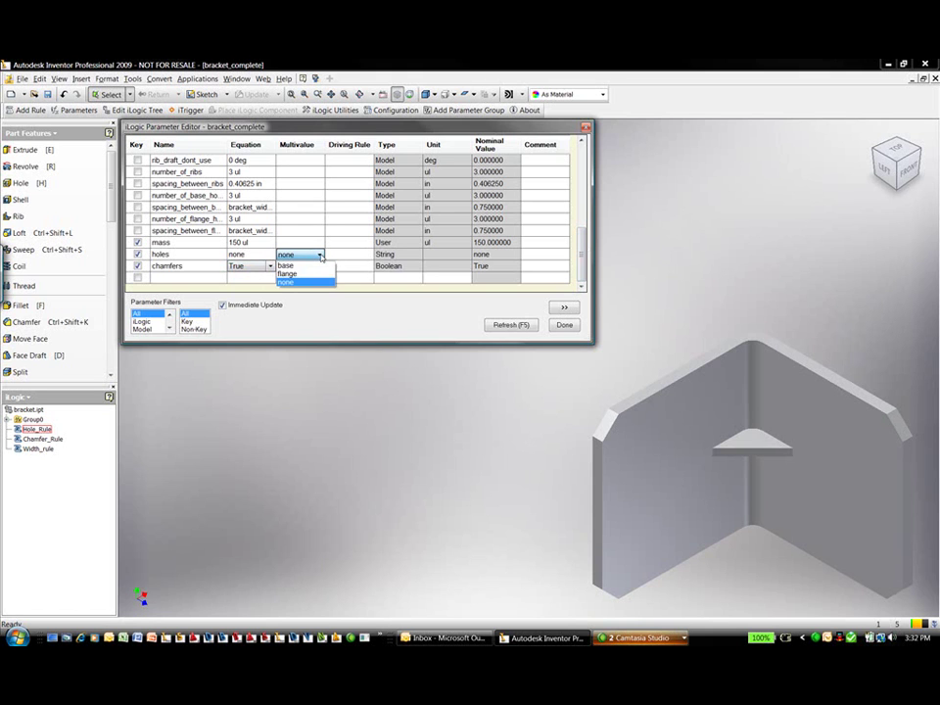
click(320, 256)
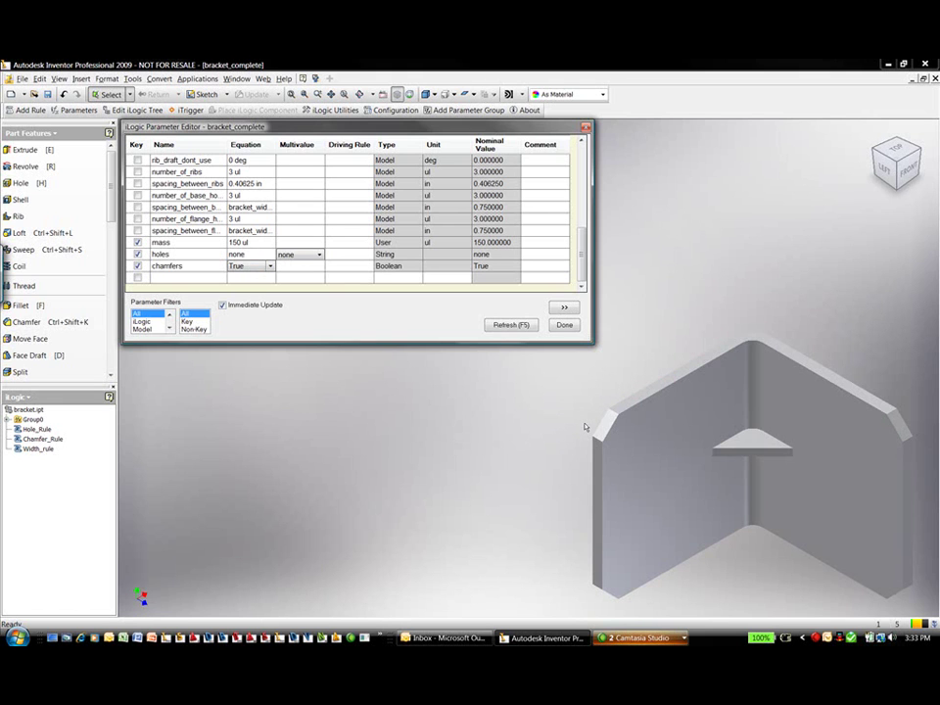
click(566, 325)
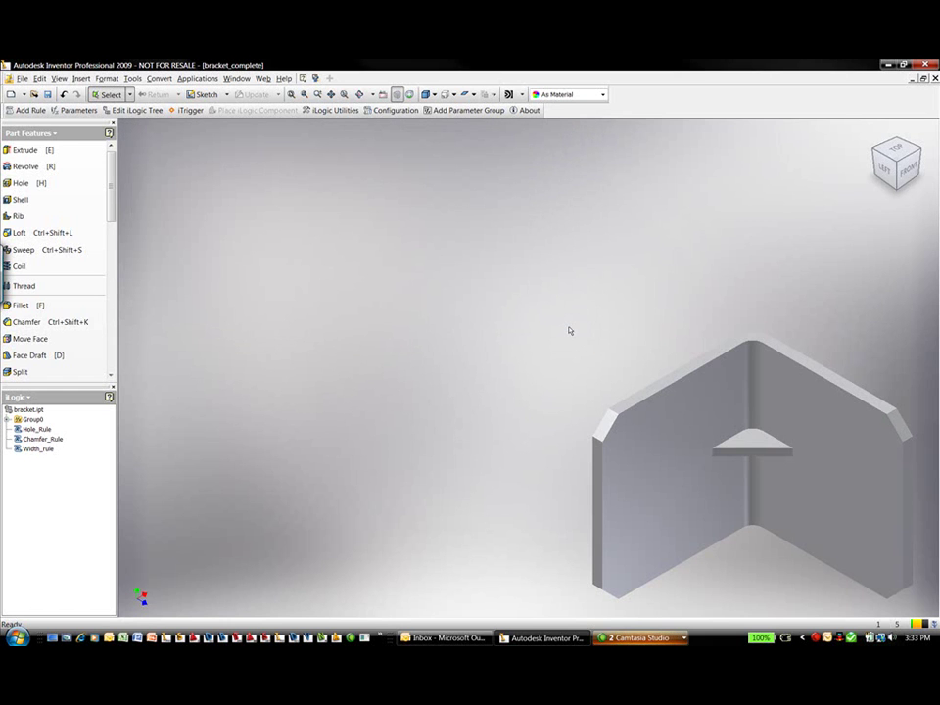
click(30, 110)
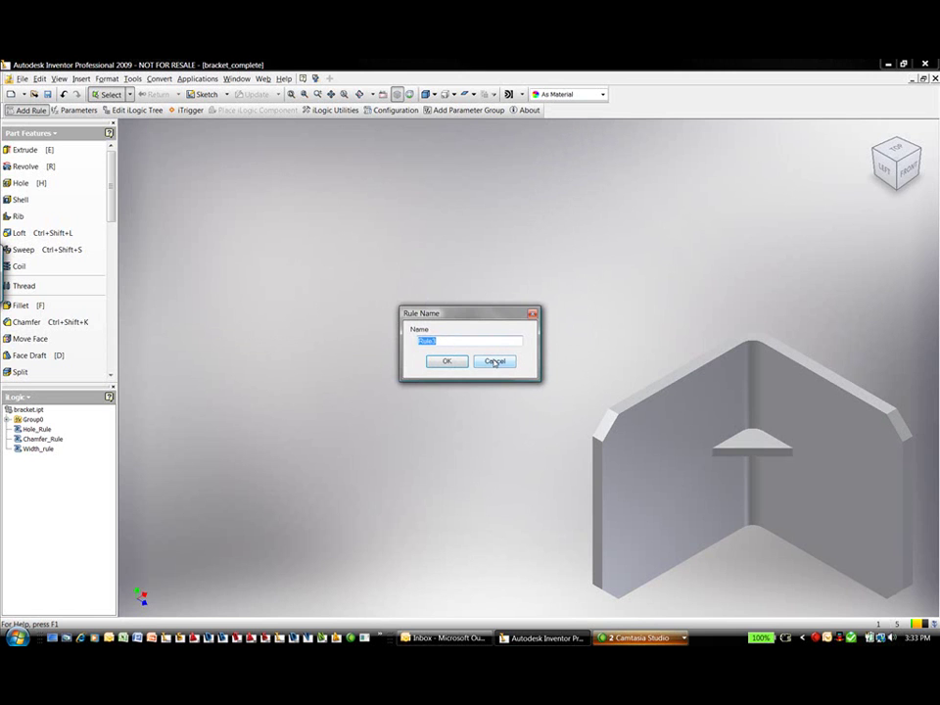
click(494, 361)
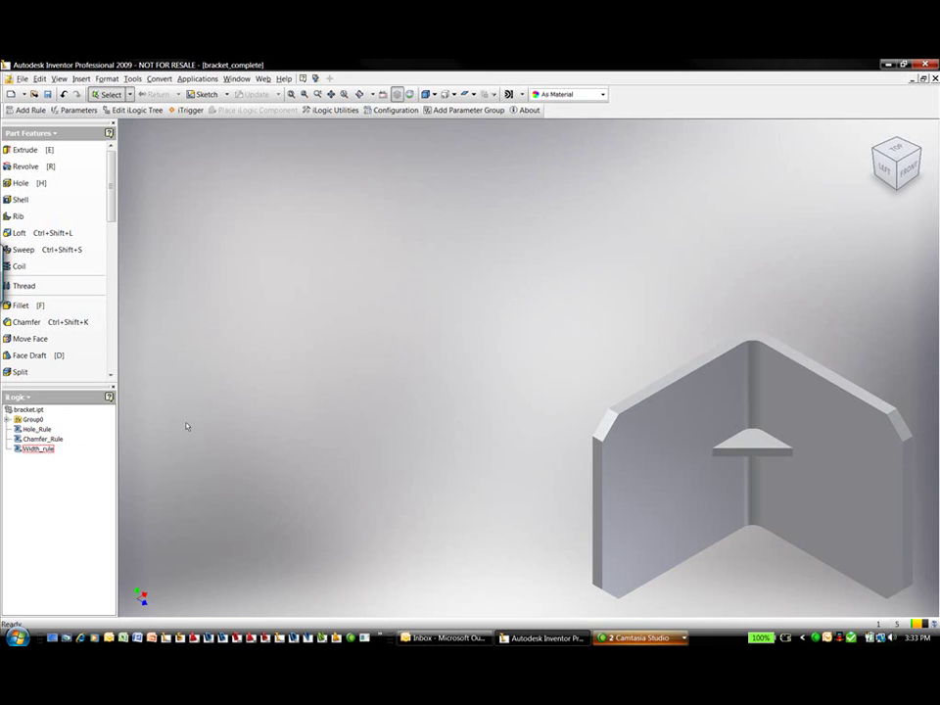
- Filter the iLogic parameter editor to key parameters only and reduce the height of its window
click(77, 110)
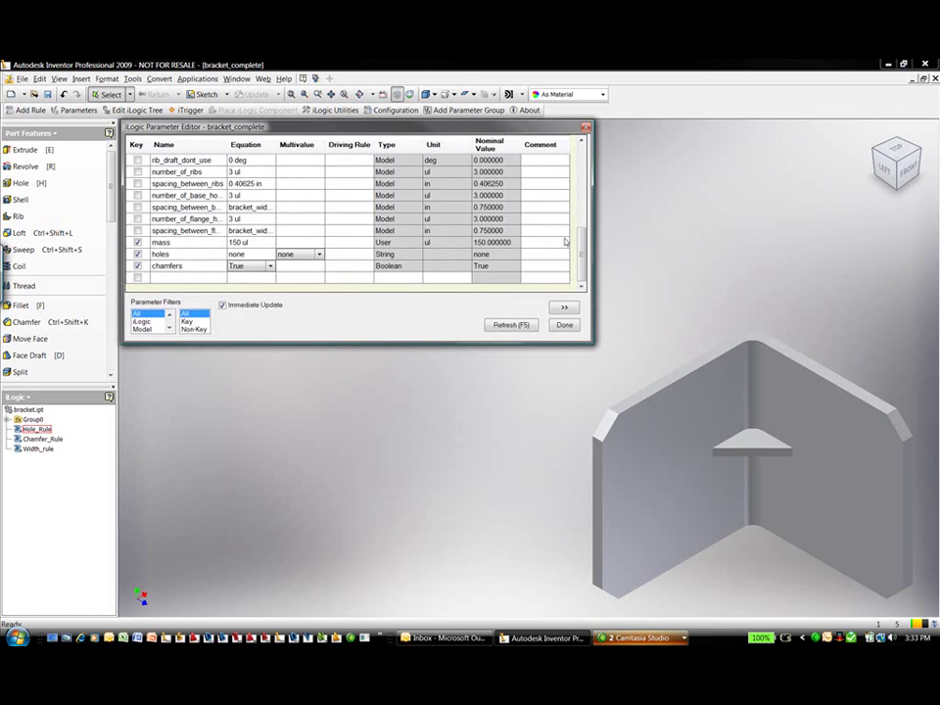
click(186, 321)
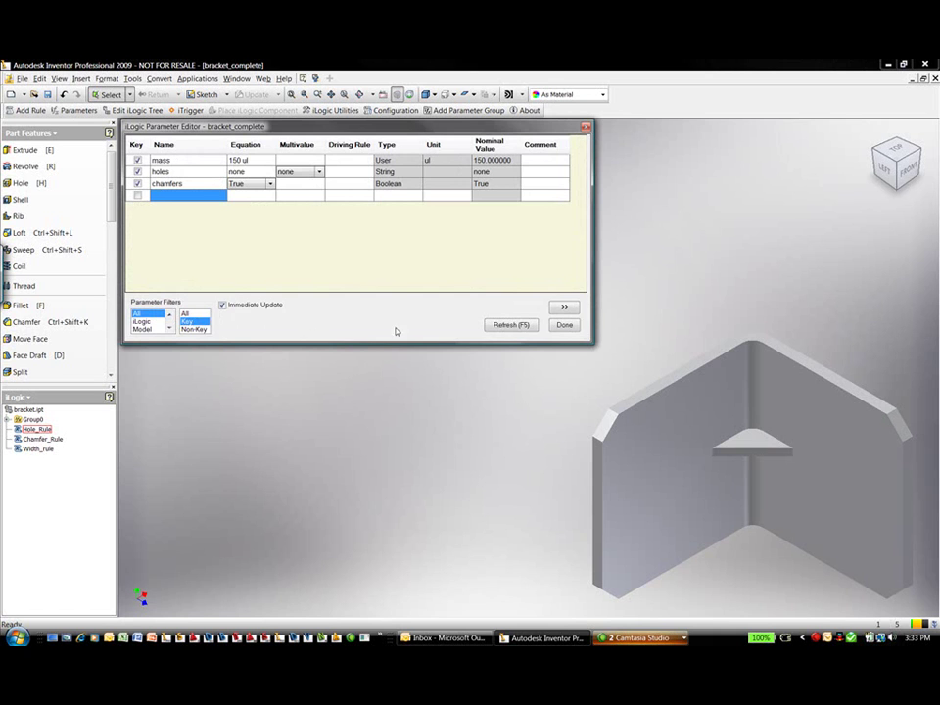
drag(591, 339, 595, 278)
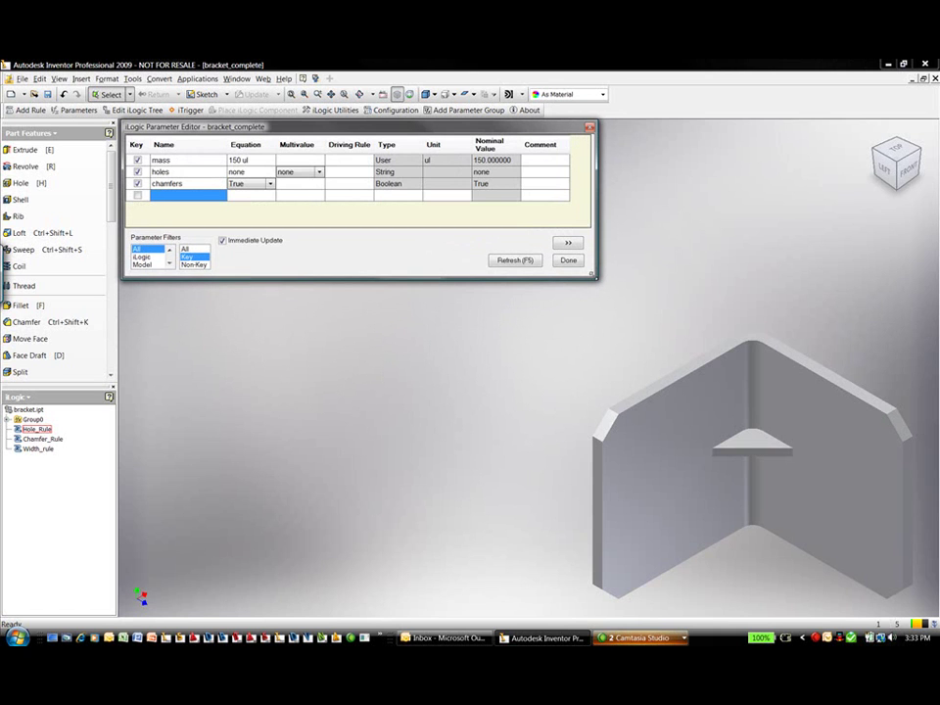
- Inspect the value list of the holes parameter, then close the list and the parameter editor
click(168, 160)
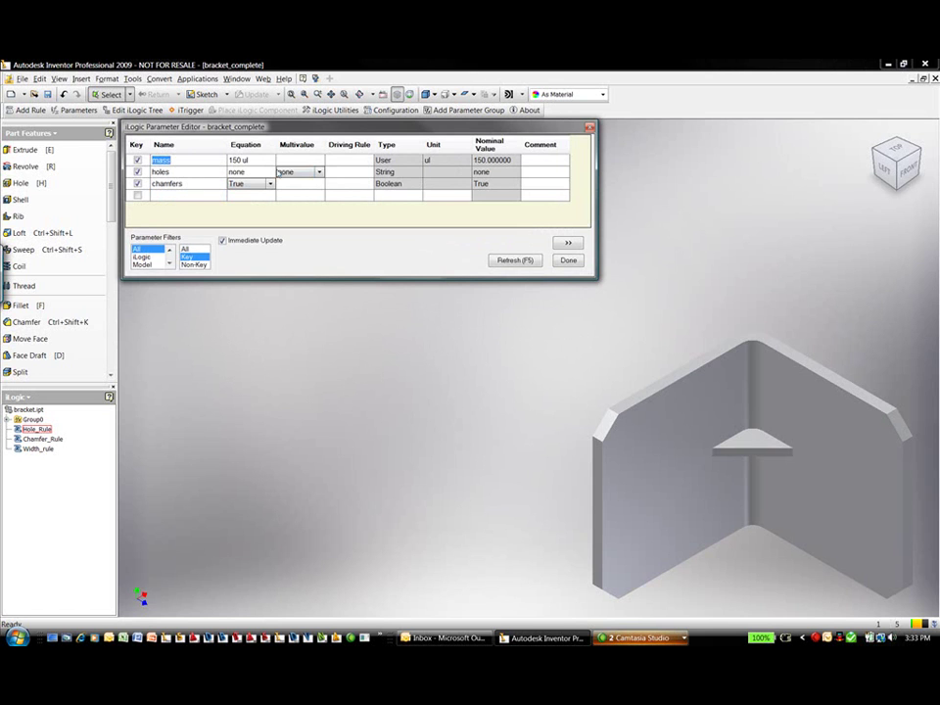
click(215, 175)
right_click(215, 175)
key(Escape)
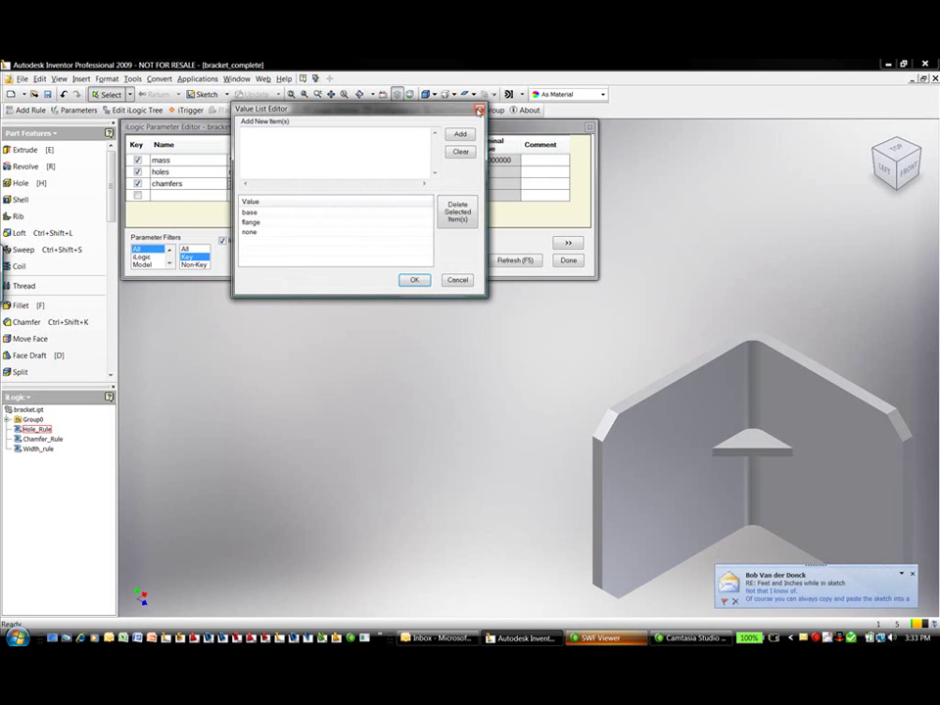
click(478, 111)
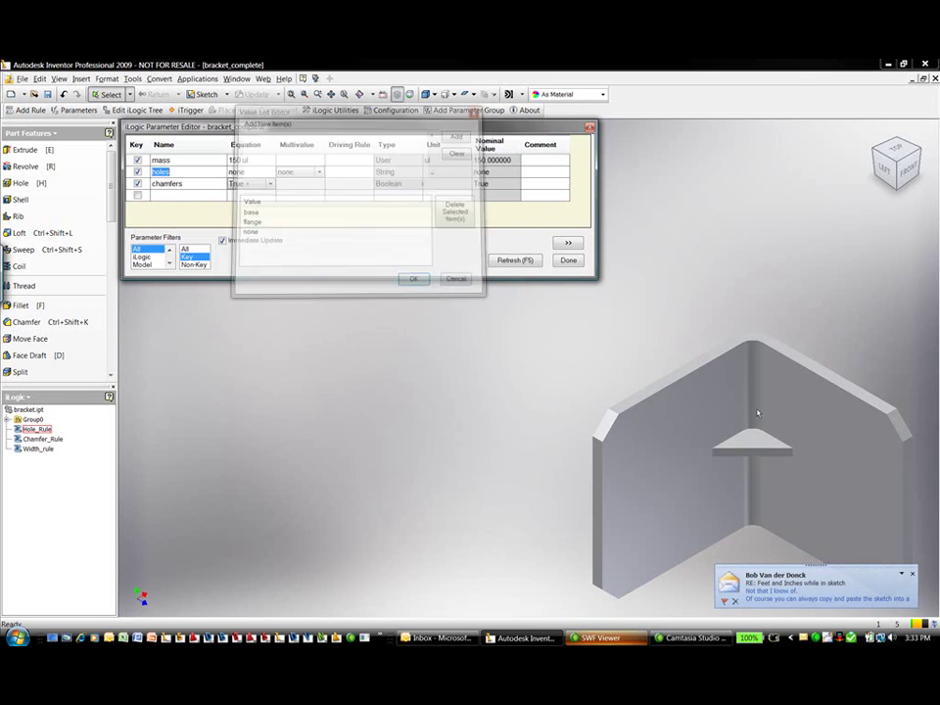
click(914, 574)
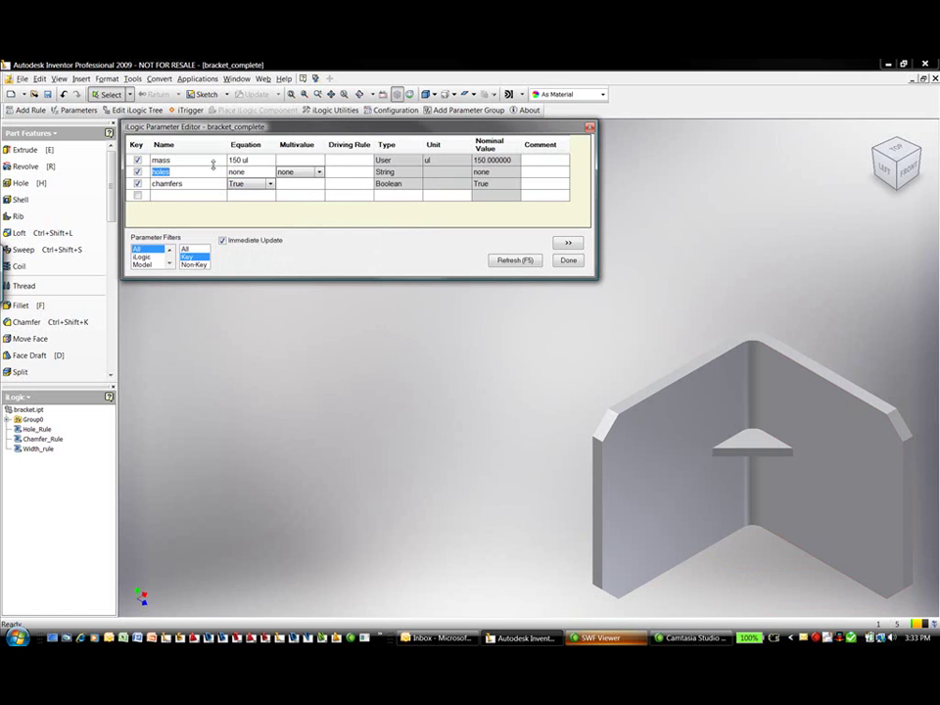
click(568, 260)
- Open Hole_Rule for editing and move the rule editor over the graphics area, clear of the iLogic tree
click(24, 431)
right_click(25, 431)
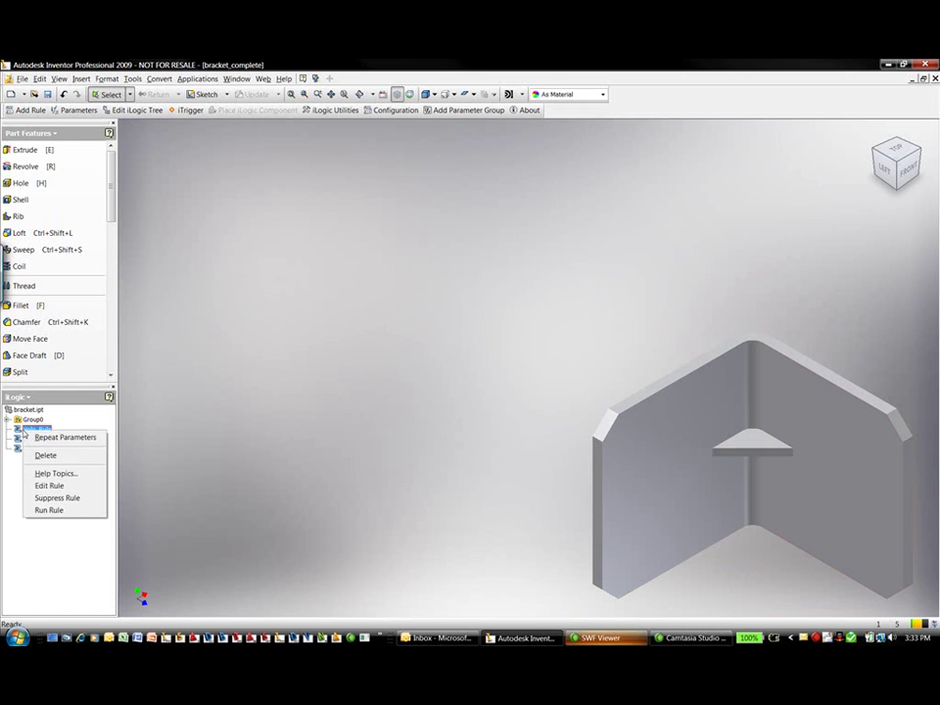
click(54, 473)
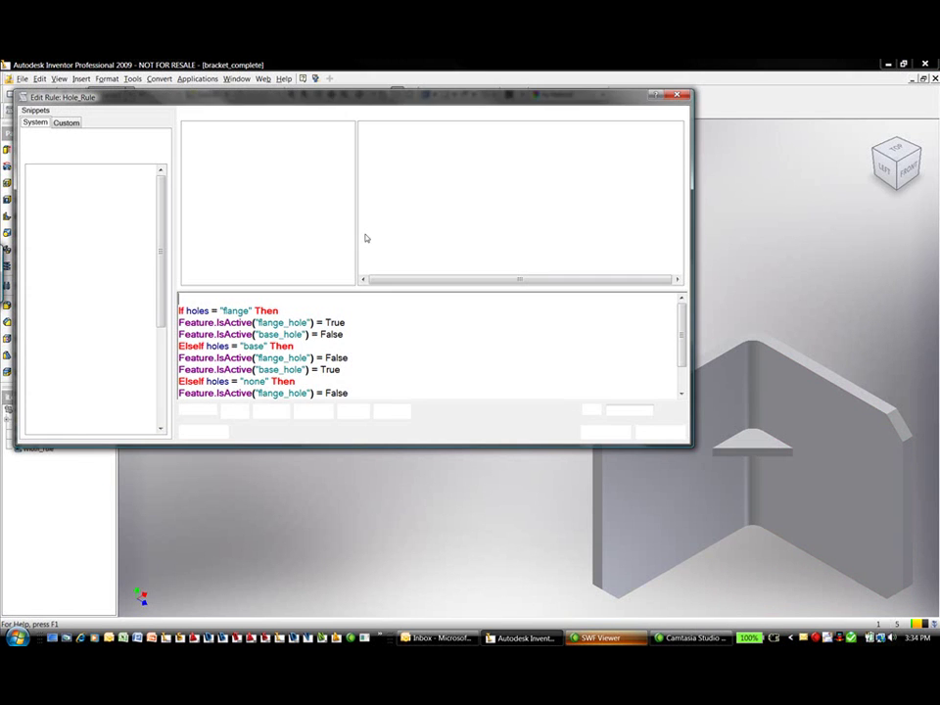
drag(372, 99, 476, 128)
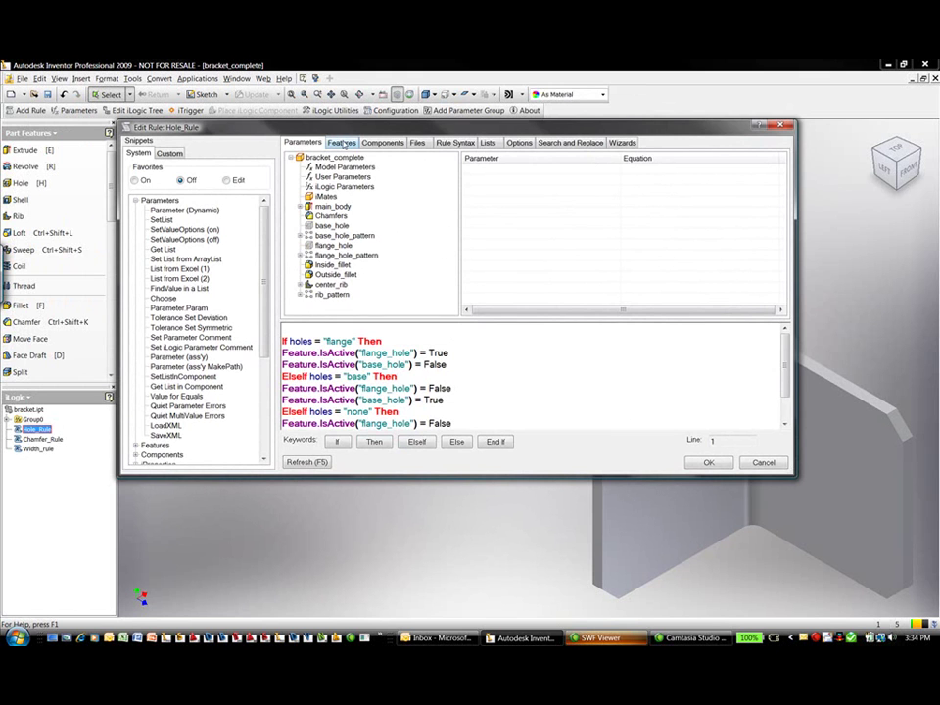
- Look up the base_hole feature's name in the rule editor's feature tree and clear the resulting list
click(342, 143)
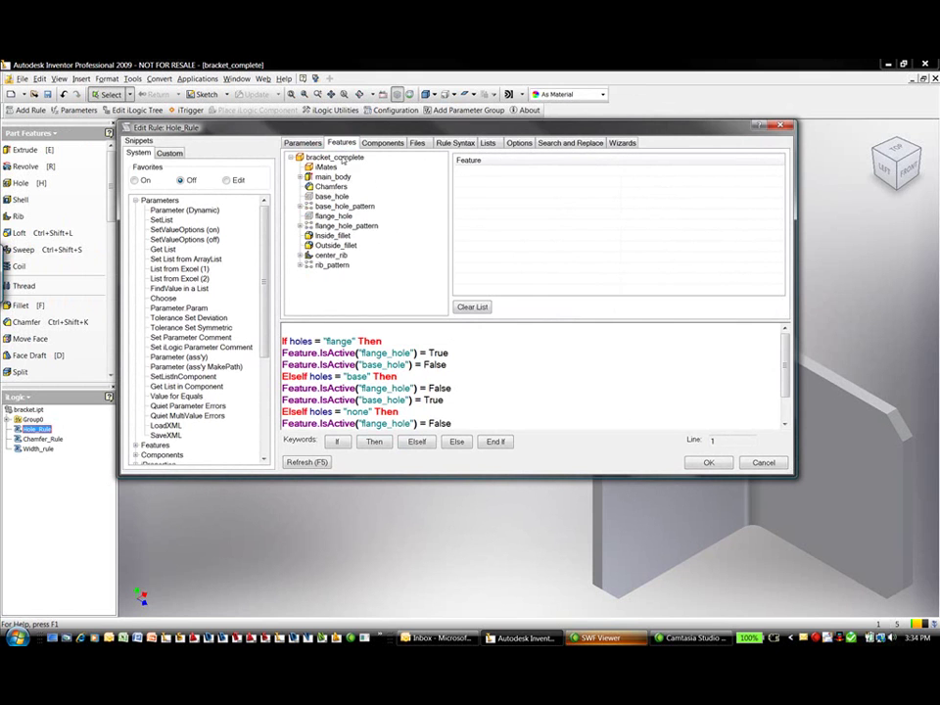
click(331, 196)
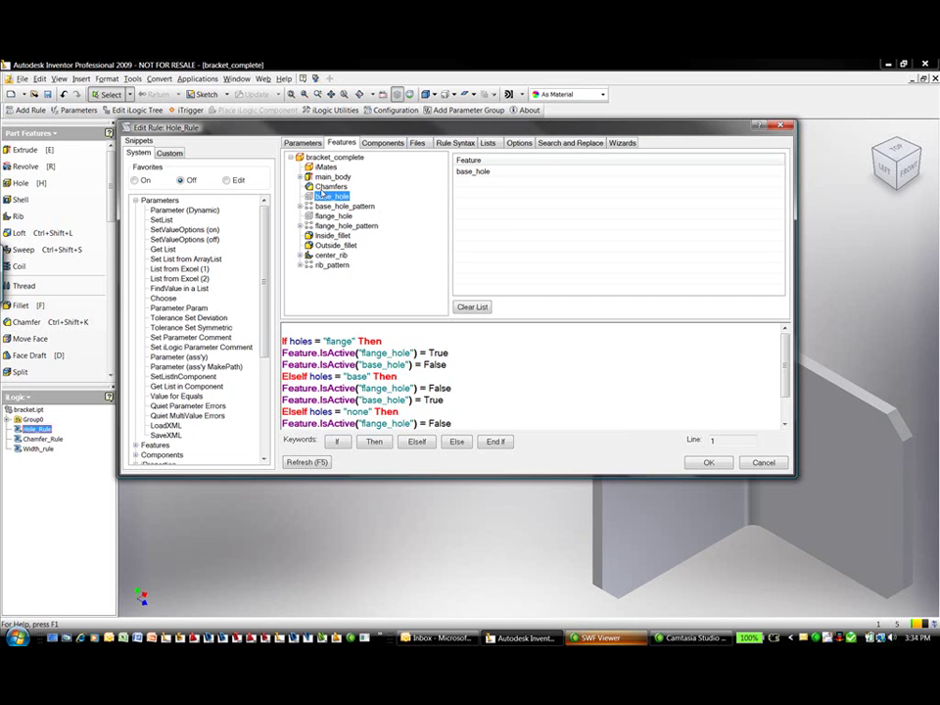
click(480, 172)
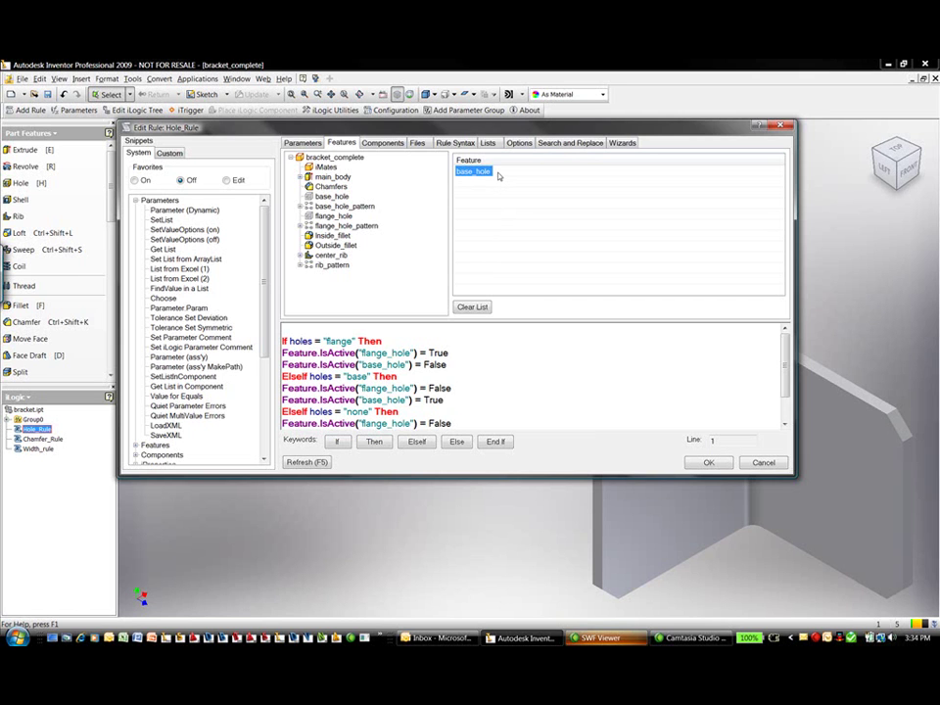
click(472, 306)
- Examine the rule syntax functions by category, from Component/Feature and Parameters through to Advanced API
click(454, 143)
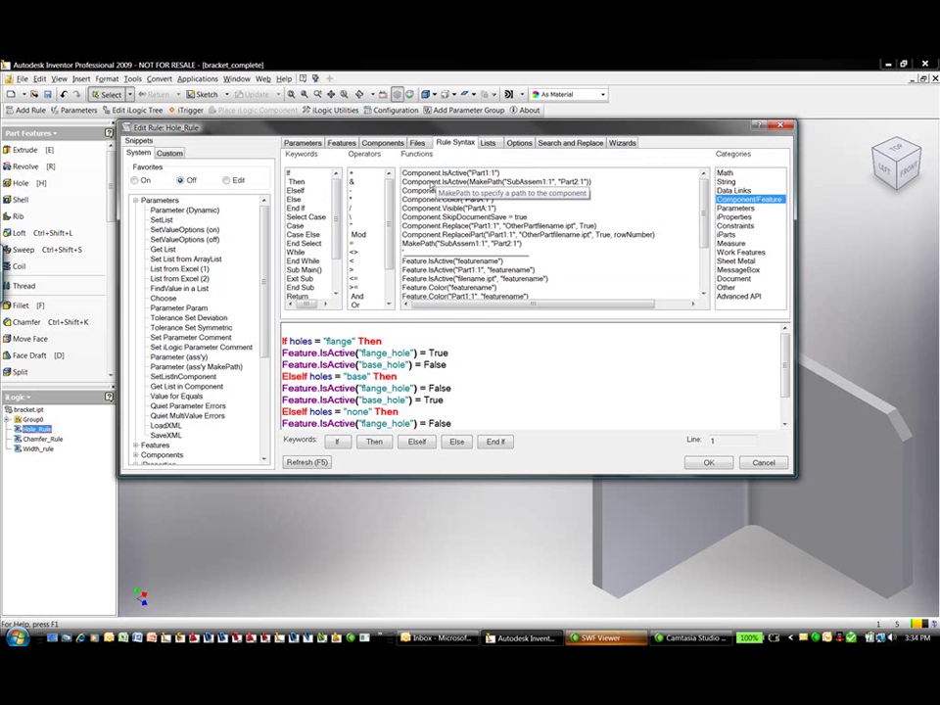
mouse_move(704, 215)
mouse_down()
mouse_move(703, 247)
mouse_move(703, 201)
mouse_up()
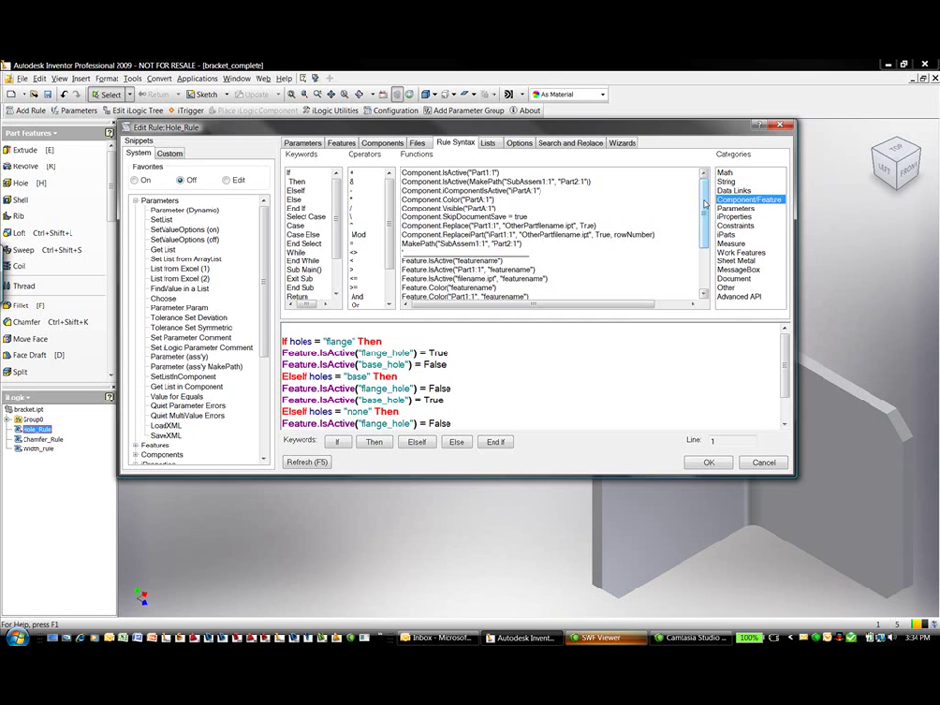
click(740, 208)
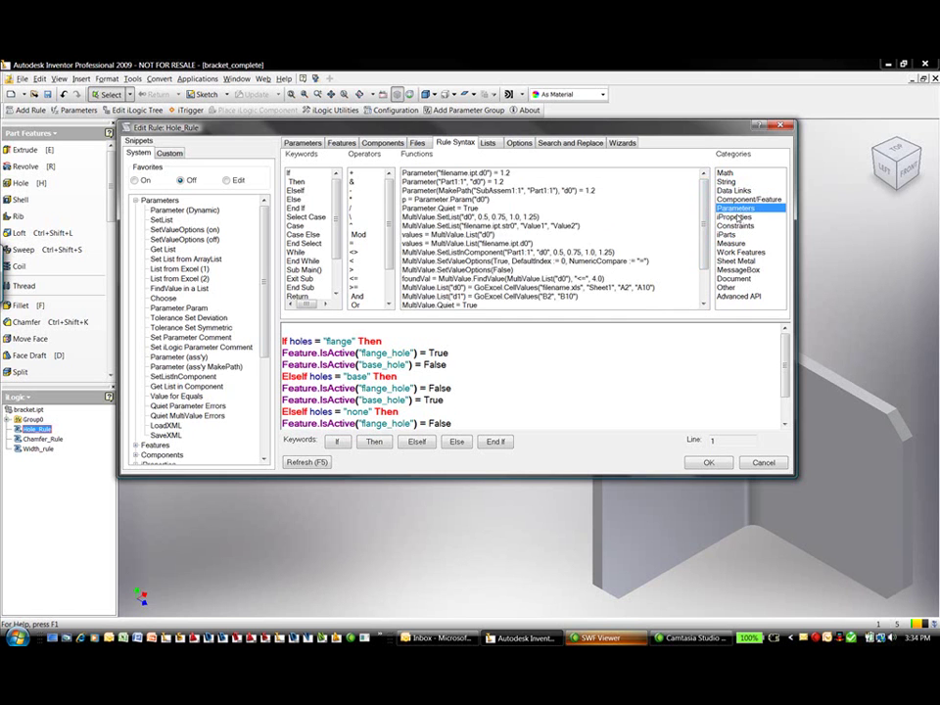
click(736, 217)
click(735, 225)
click(730, 235)
click(731, 244)
click(732, 251)
click(732, 260)
click(730, 269)
click(731, 278)
click(730, 286)
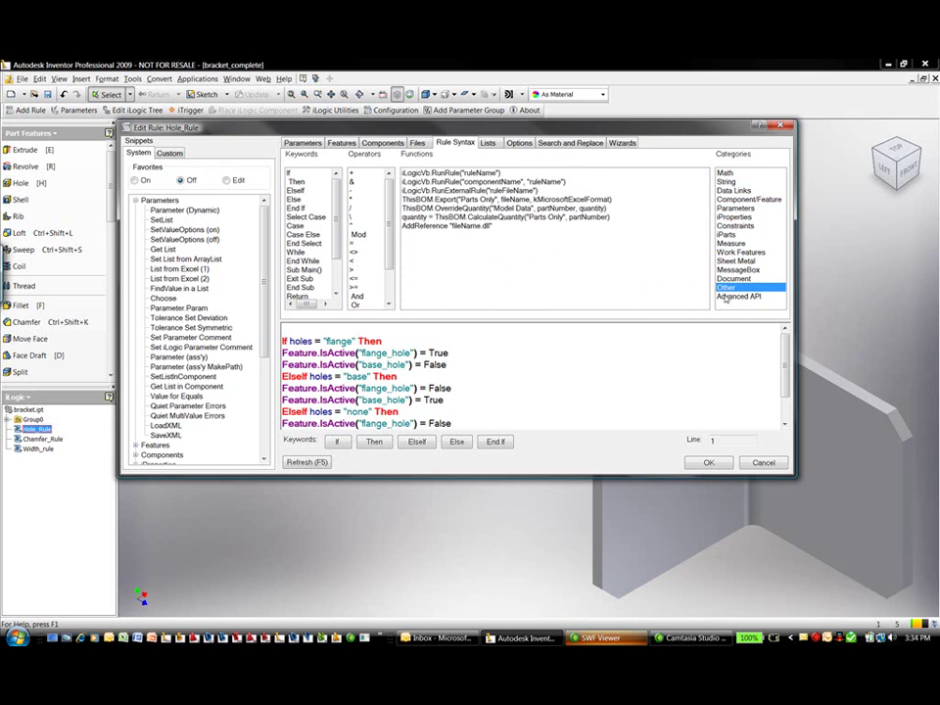
click(733, 295)
click(729, 208)
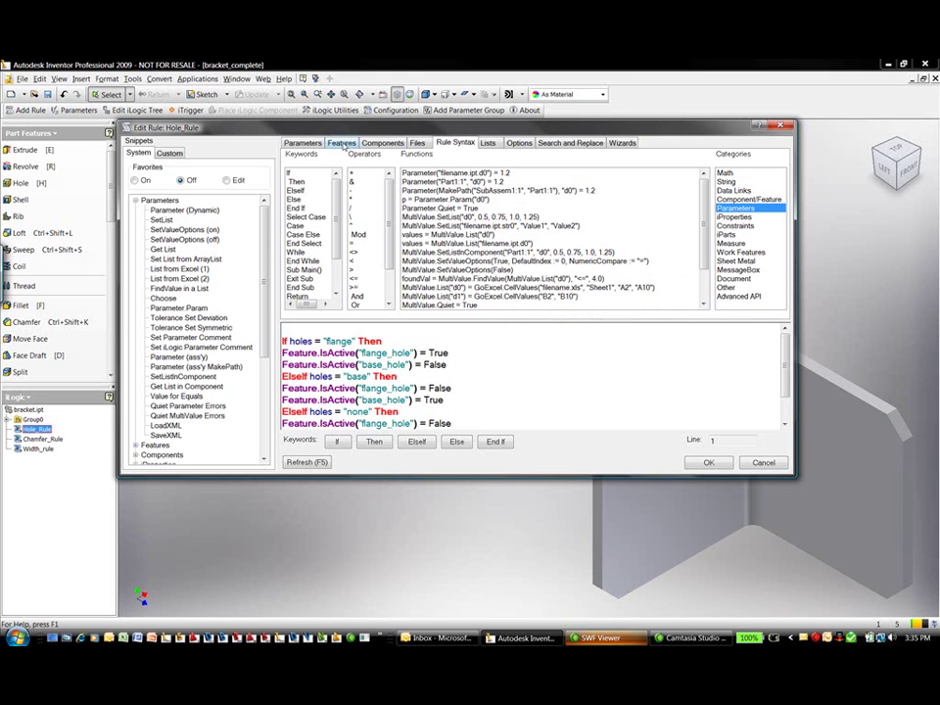
- Read the Hole_Rule code through to its End If beside the feature tree and accept the rule
click(342, 143)
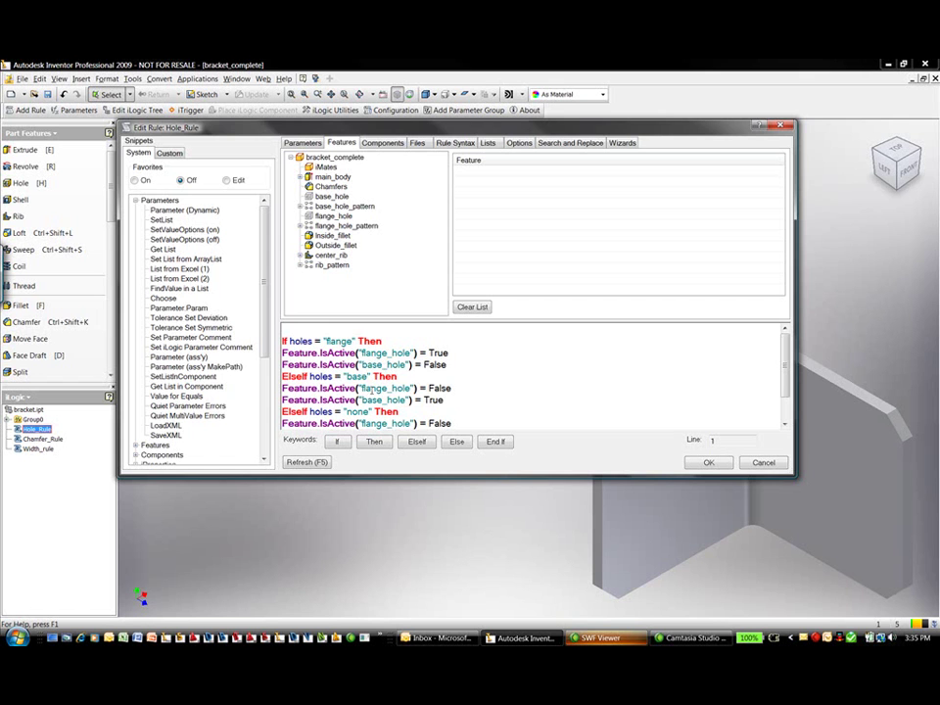
click(452, 423)
scroll(451, 423, down, 1)
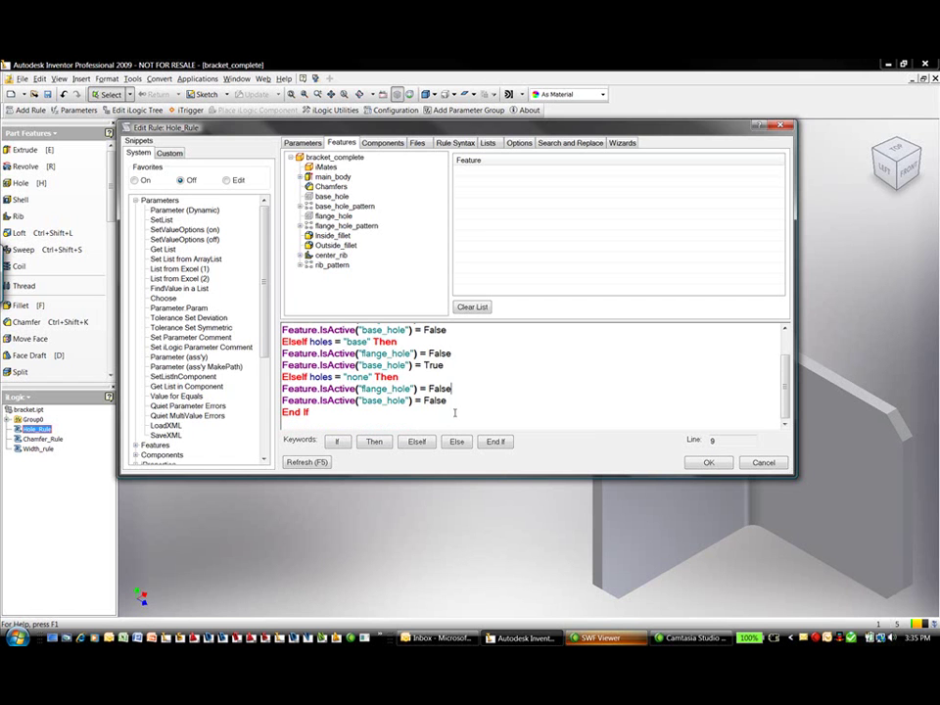
click(712, 467)
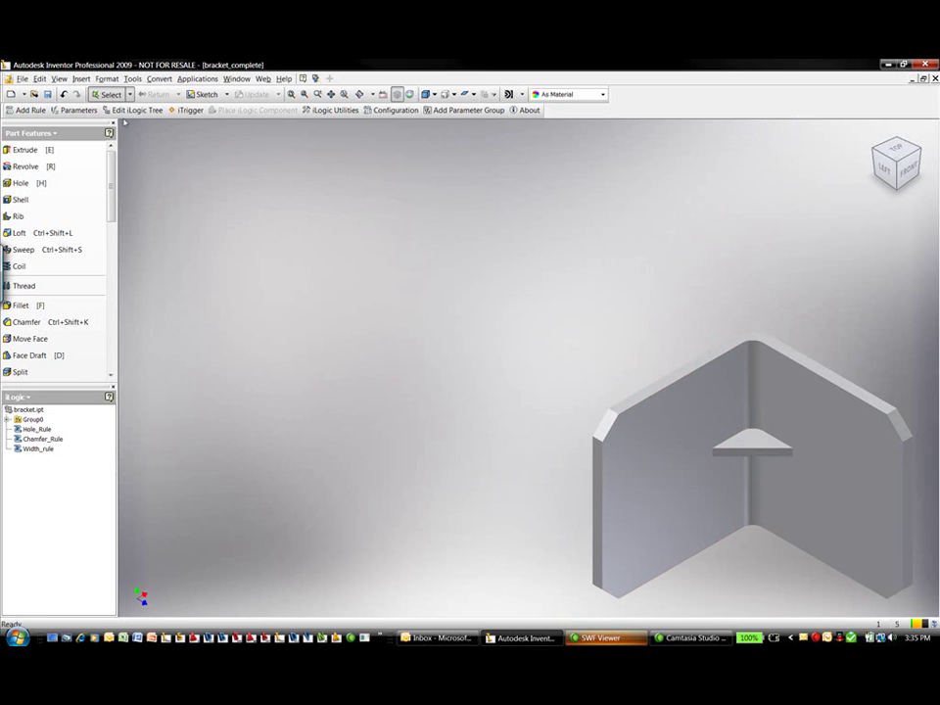
- Set the holes parameter to base in the iLogic parameter editor
click(85, 113)
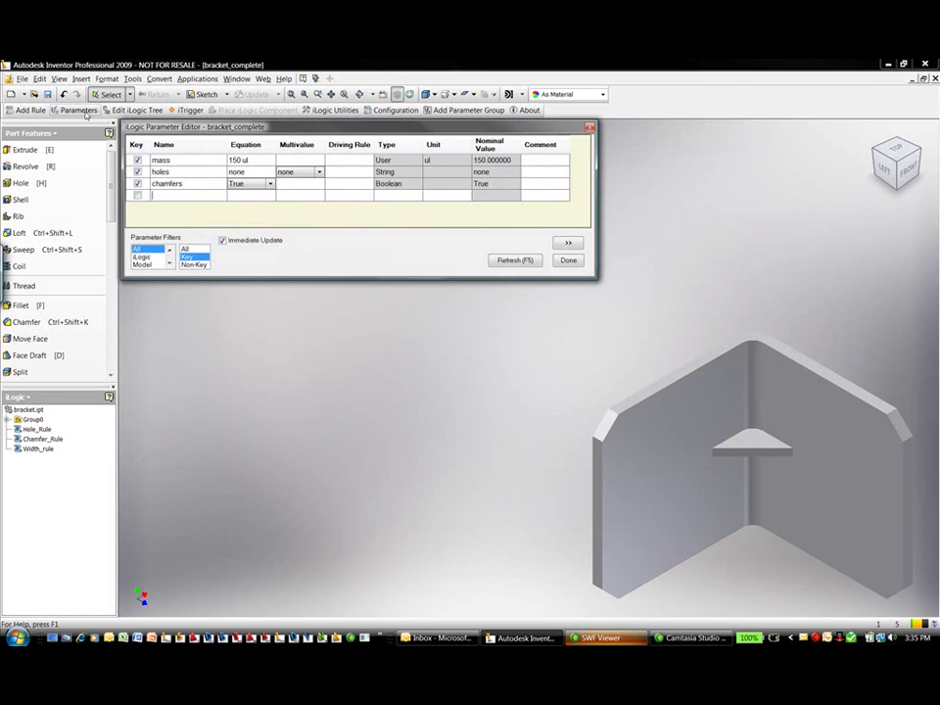
click(319, 172)
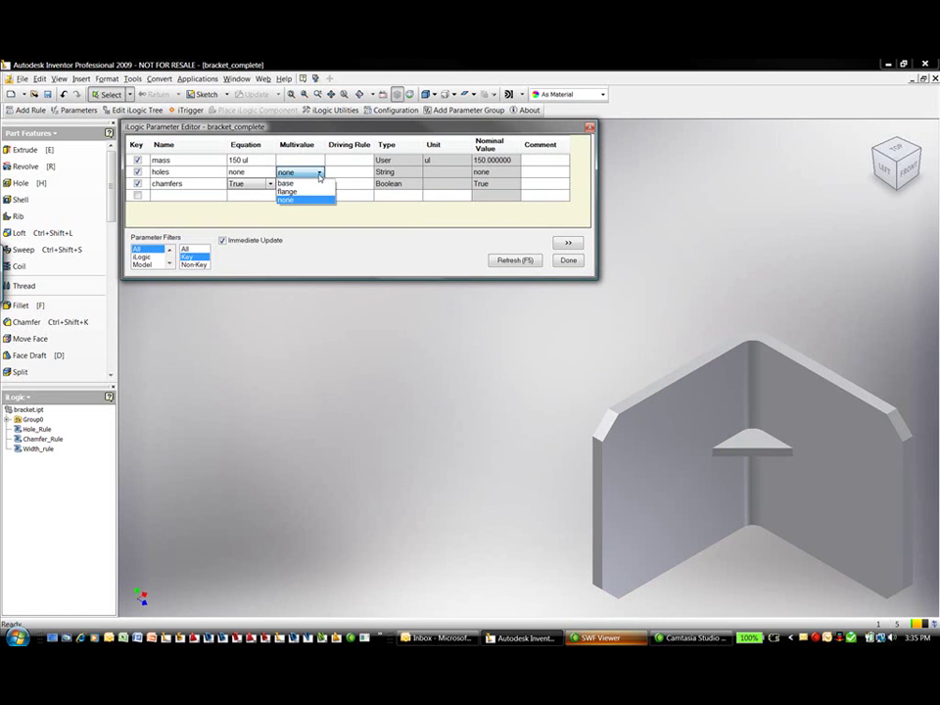
click(309, 184)
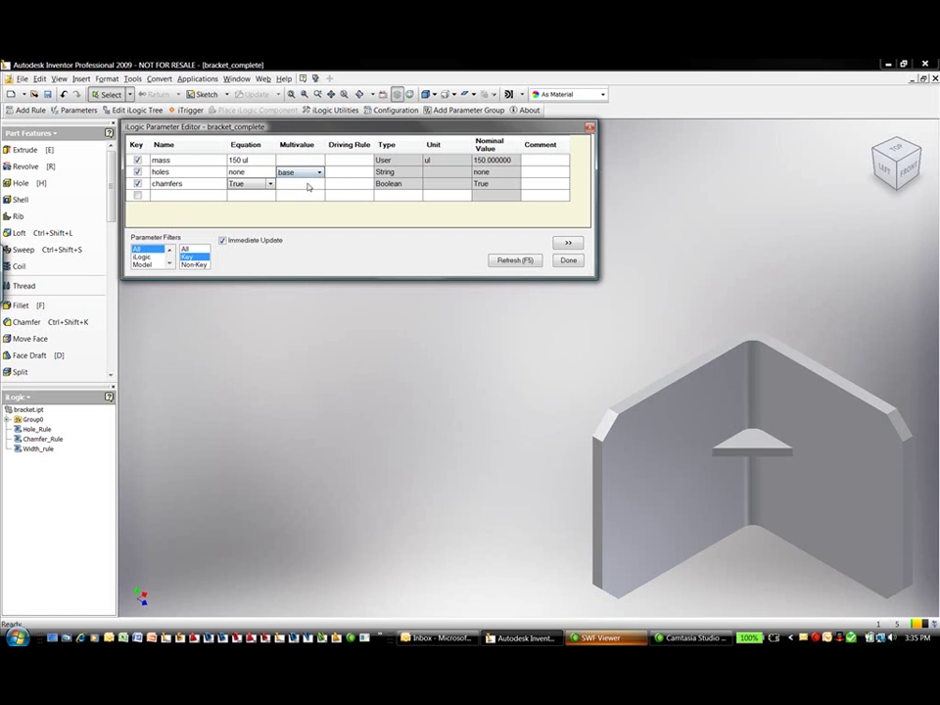
- Apply the base hole option, switch the holes parameter to flange, and return it to none
click(359, 197)
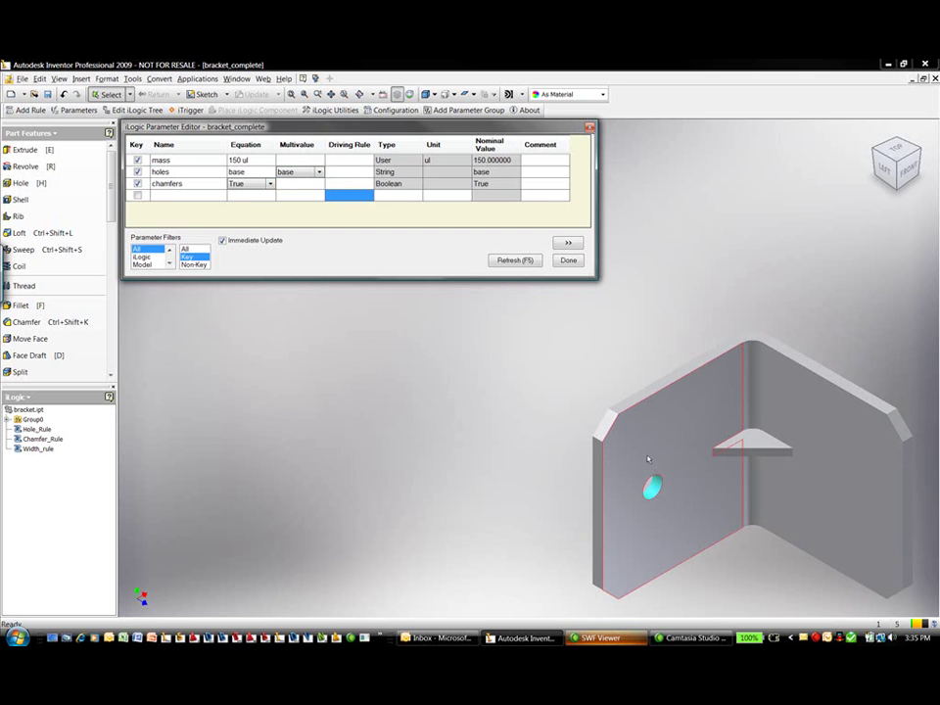
click(319, 173)
click(314, 192)
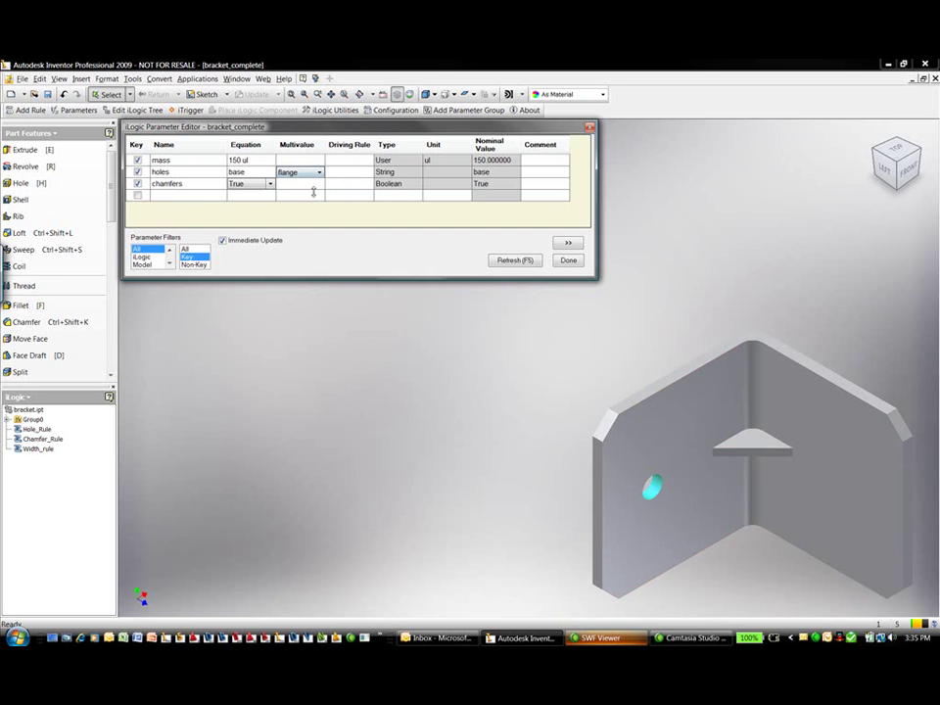
click(319, 172)
click(309, 201)
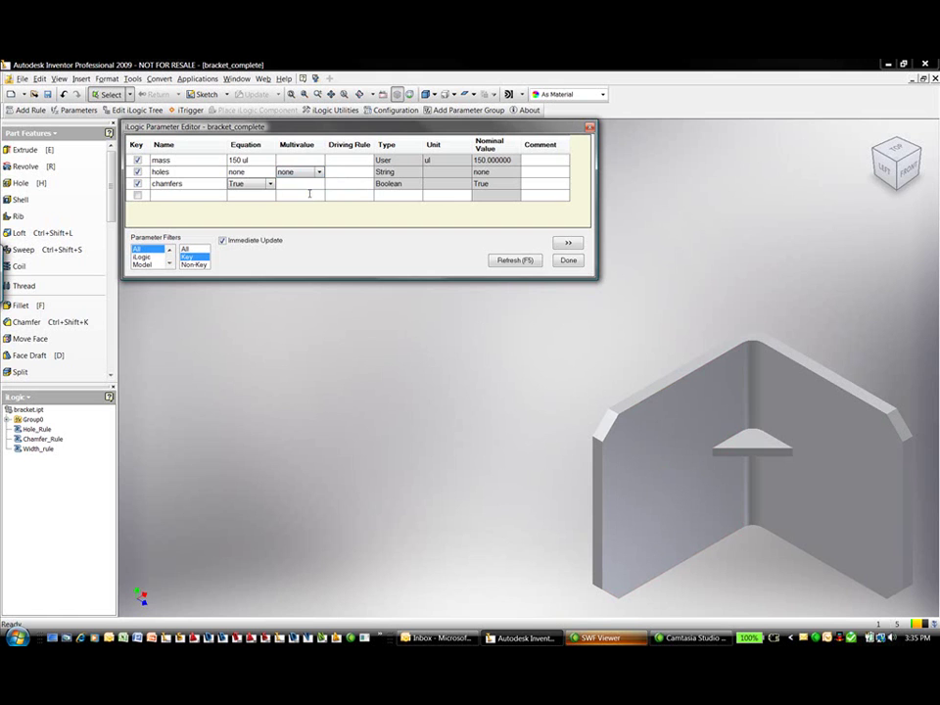
- Set the mass parameter to 225 ul in the iLogic parameter editor
click(261, 160)
text(225)
key(Return)
middle_drag(623, 327, 618, 284)
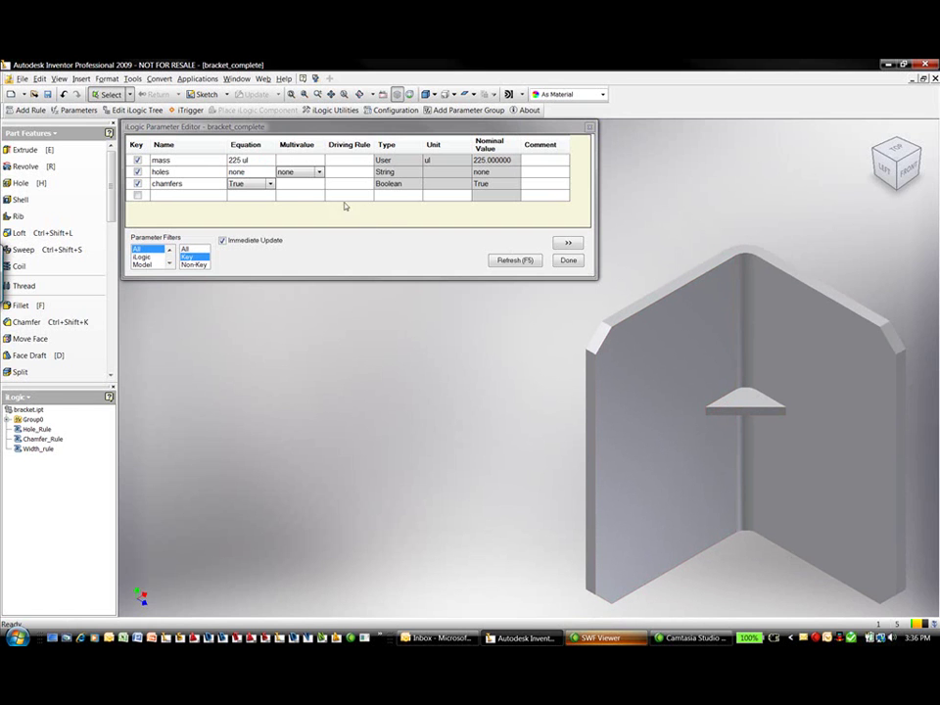
- Set the chamfers parameter to False, apply it to the bracket, and restore it to True
click(272, 185)
click(245, 202)
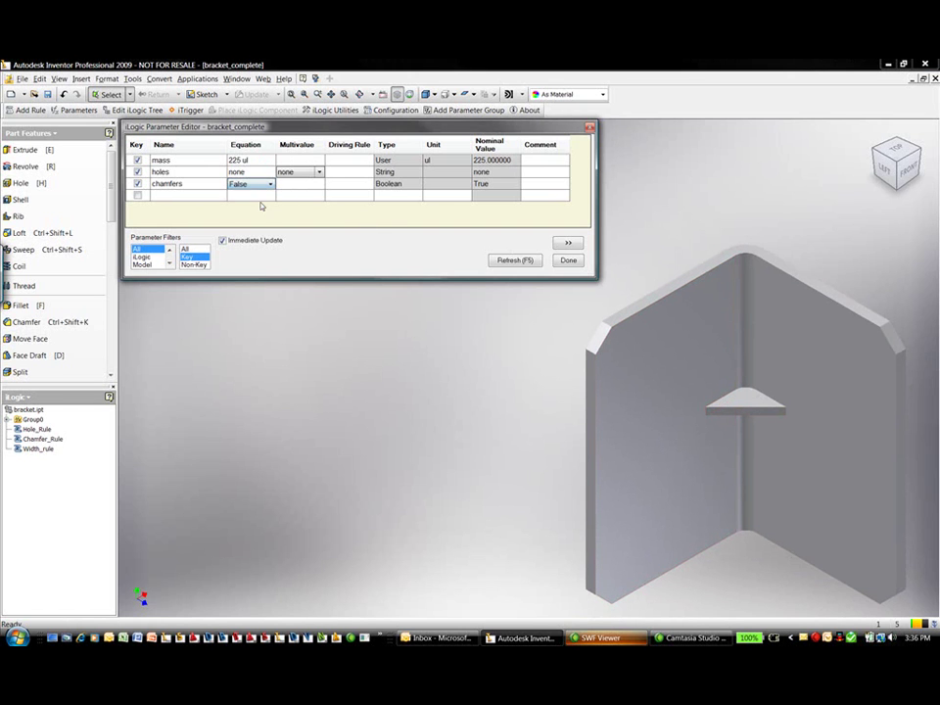
click(319, 196)
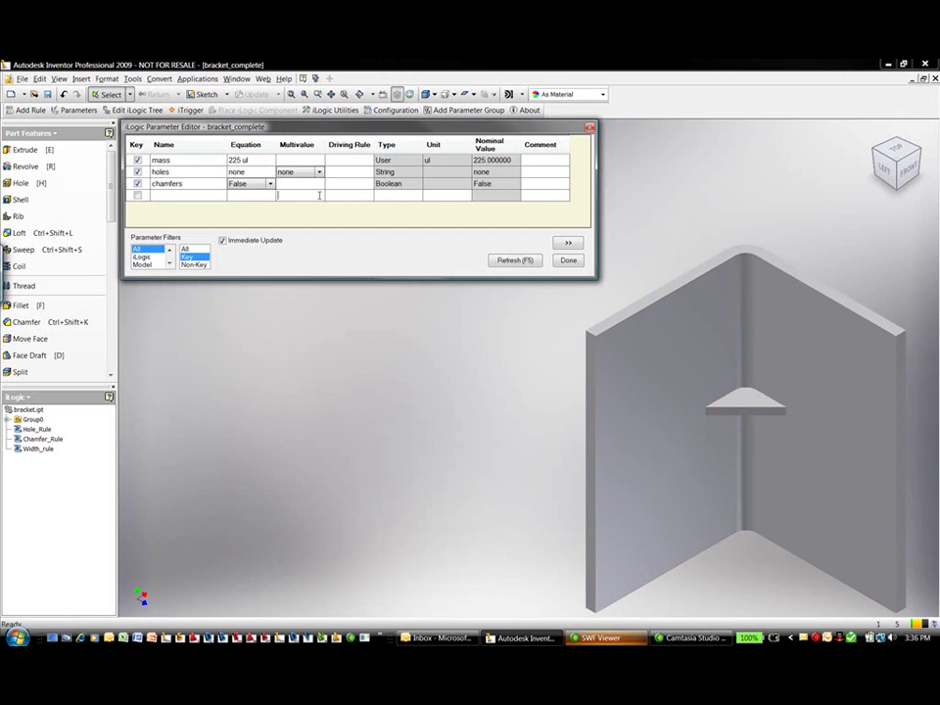
click(270, 184)
click(245, 194)
- Set the holes parameter to flange and apply it to the bracket
click(318, 173)
click(304, 194)
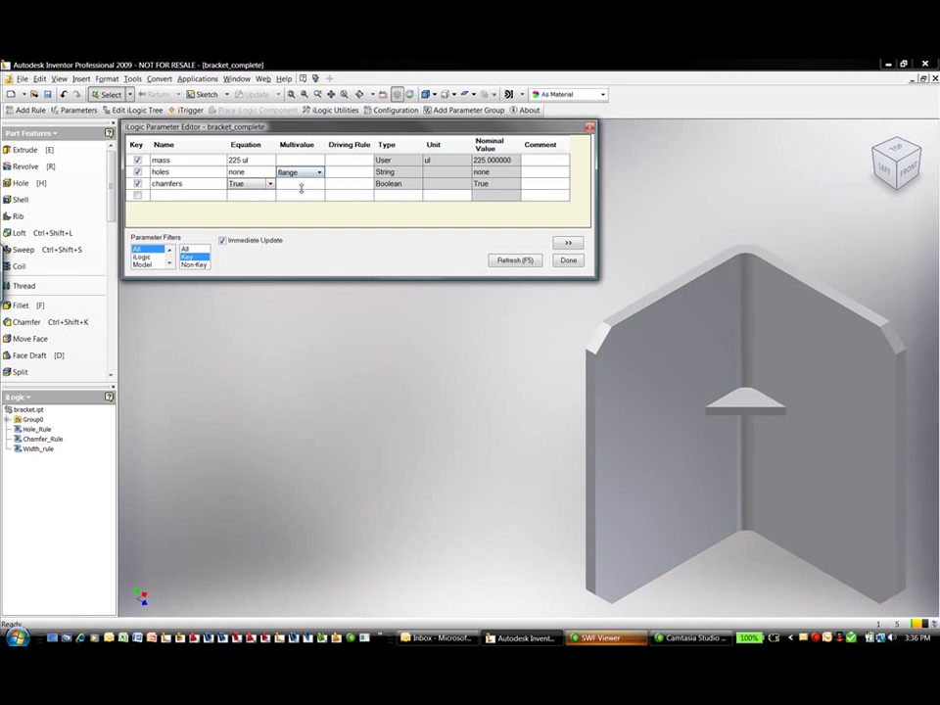
click(348, 196)
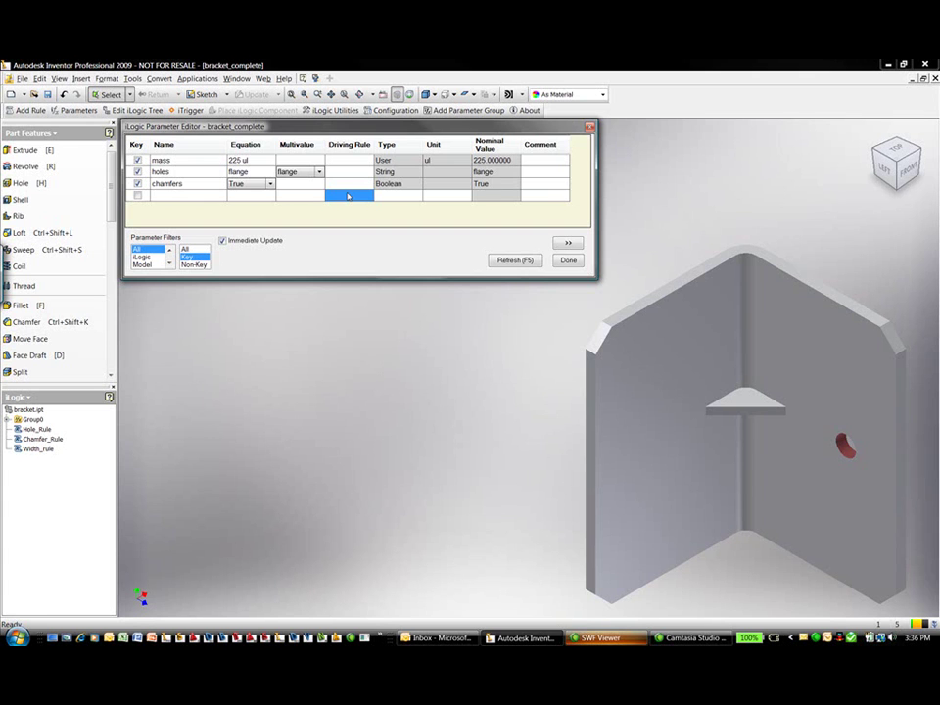
- Add the value both to the holes parameter's multi-value list and close the parameter editor
click(320, 174)
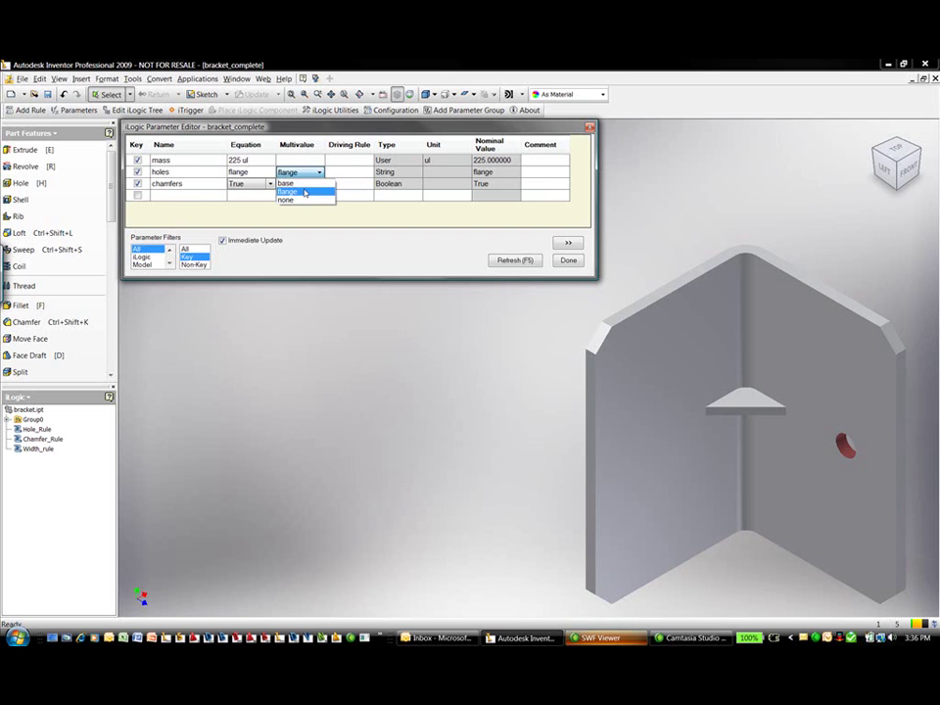
click(216, 178)
right_click(216, 174)
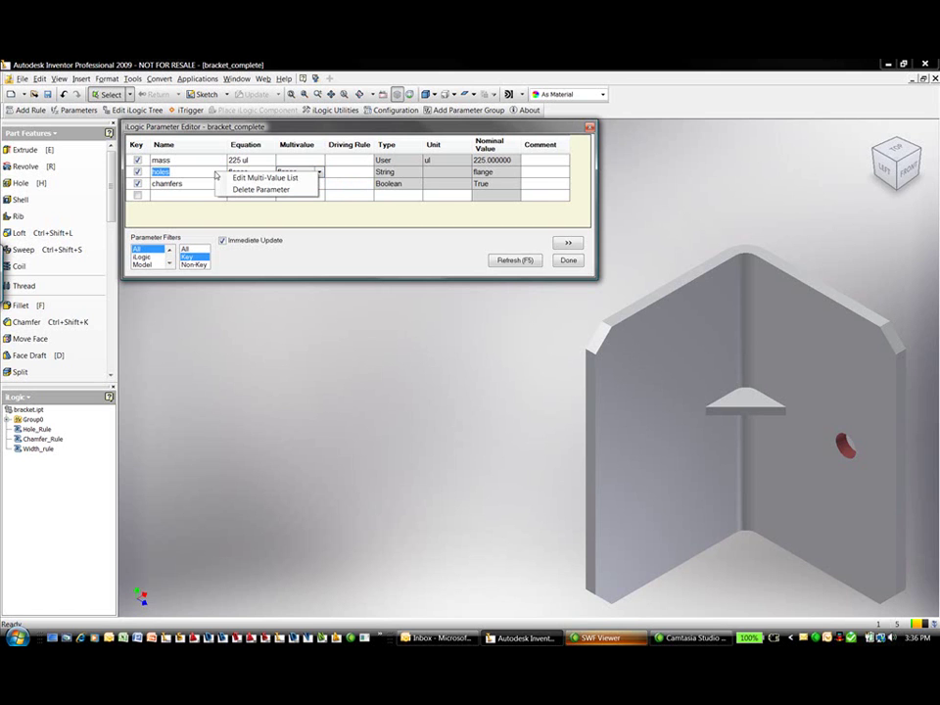
click(228, 178)
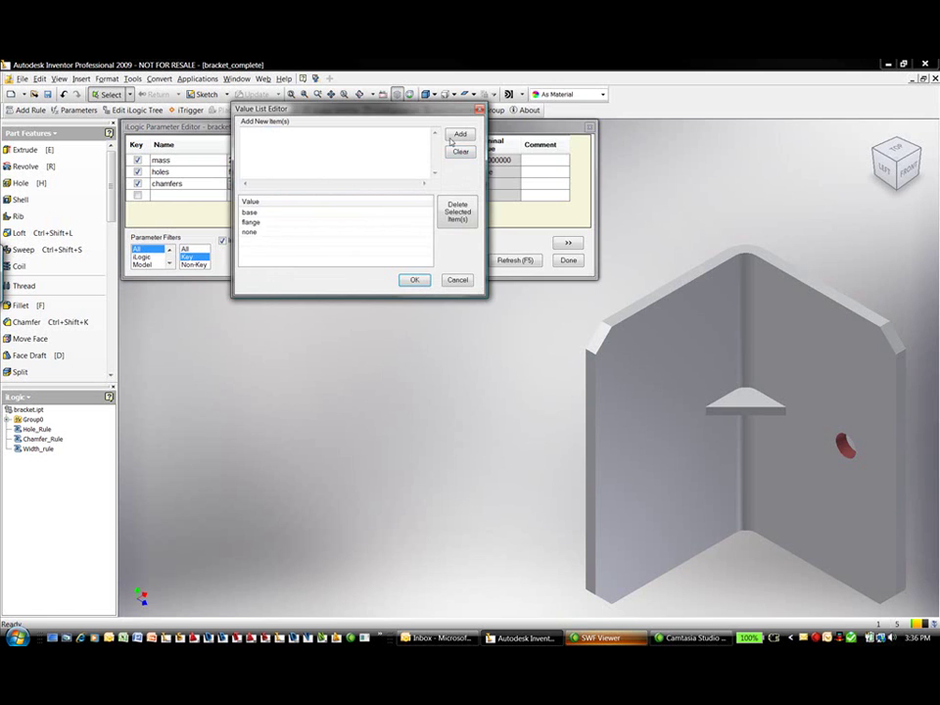
drag(416, 115, 527, 126)
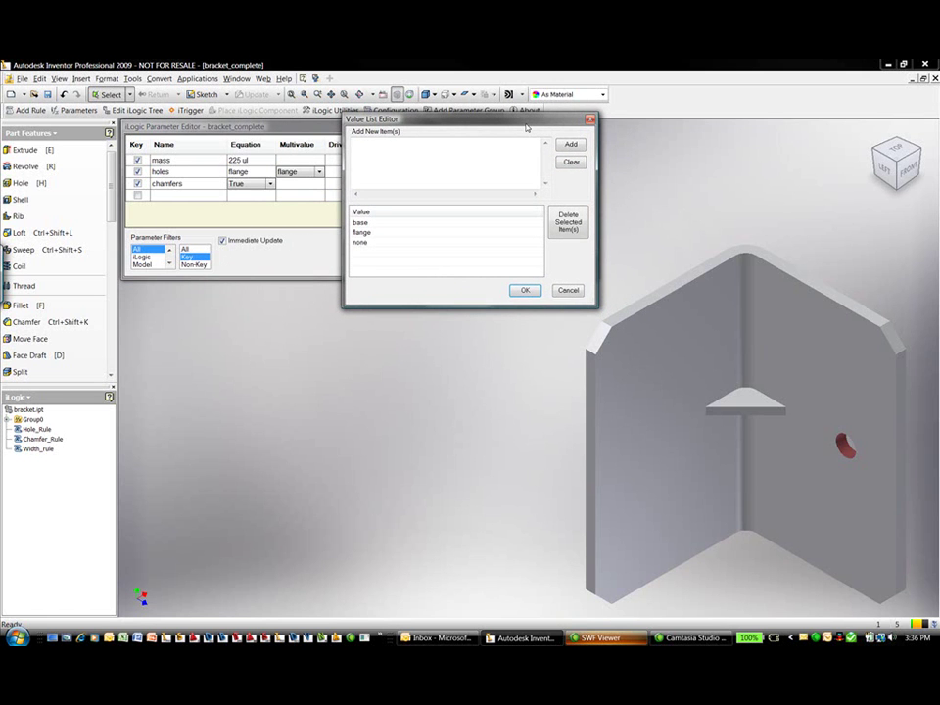
click(494, 145)
text(both)
click(563, 146)
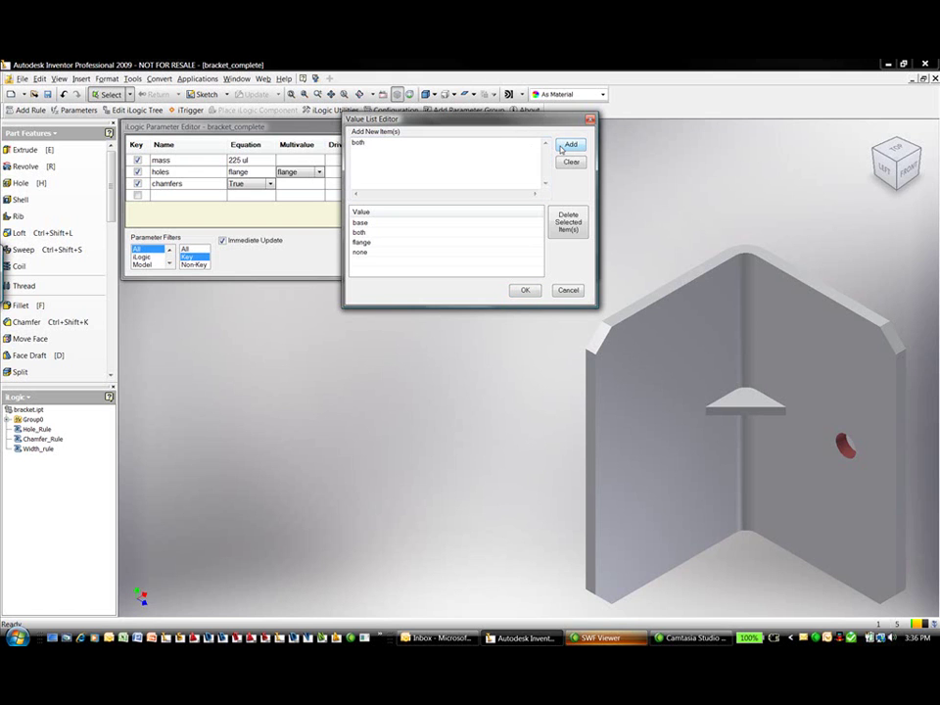
click(529, 291)
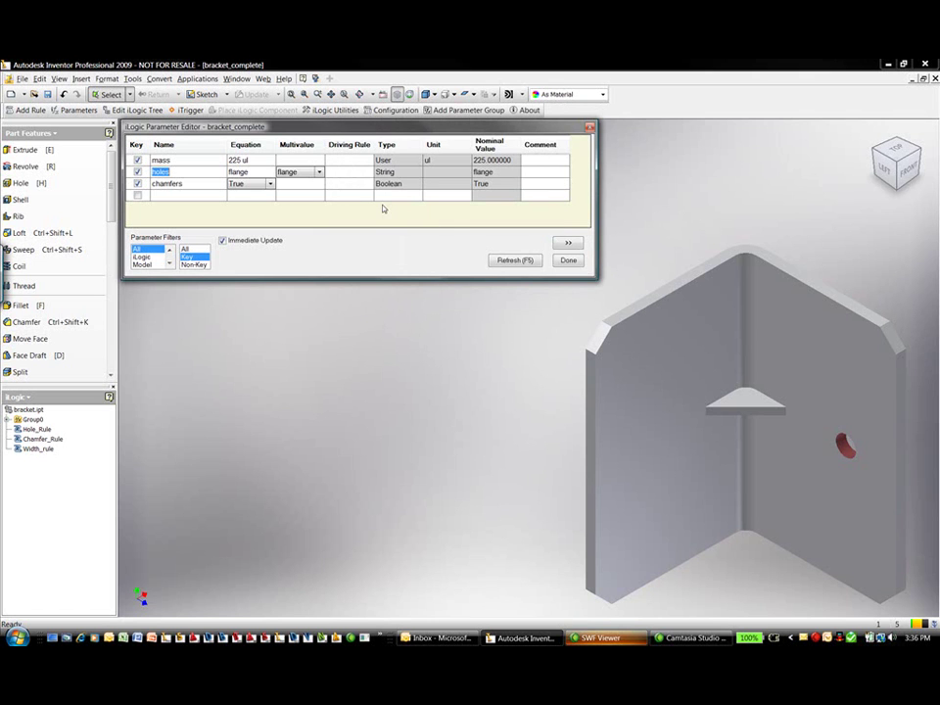
click(568, 261)
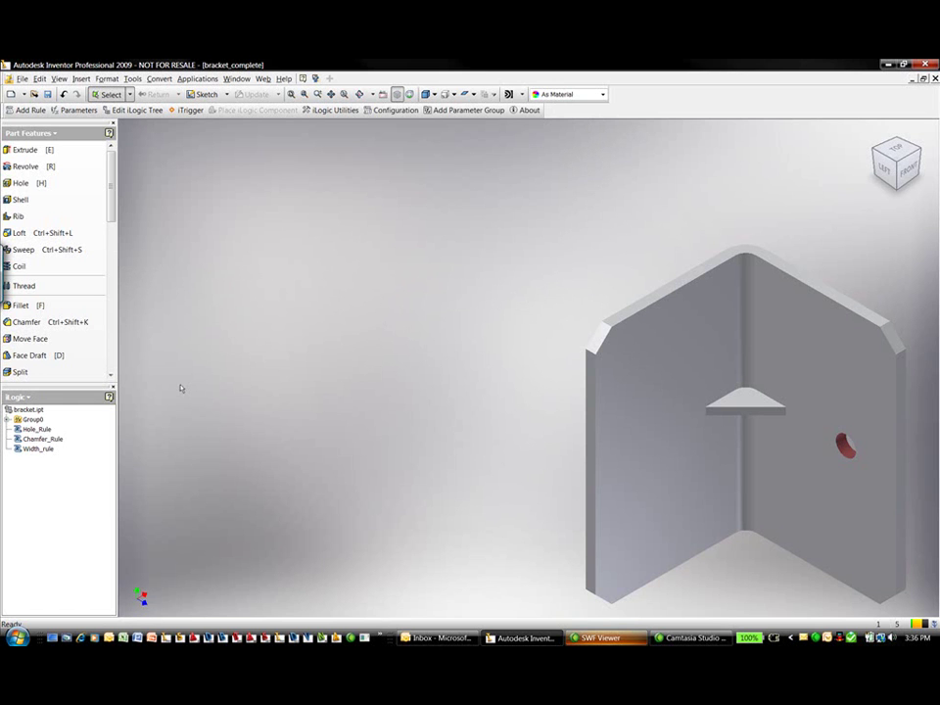
- Edit Hole_Rule and insert a copy of the ElseIf holes = "none" block directly after the base block
right_click(44, 434)
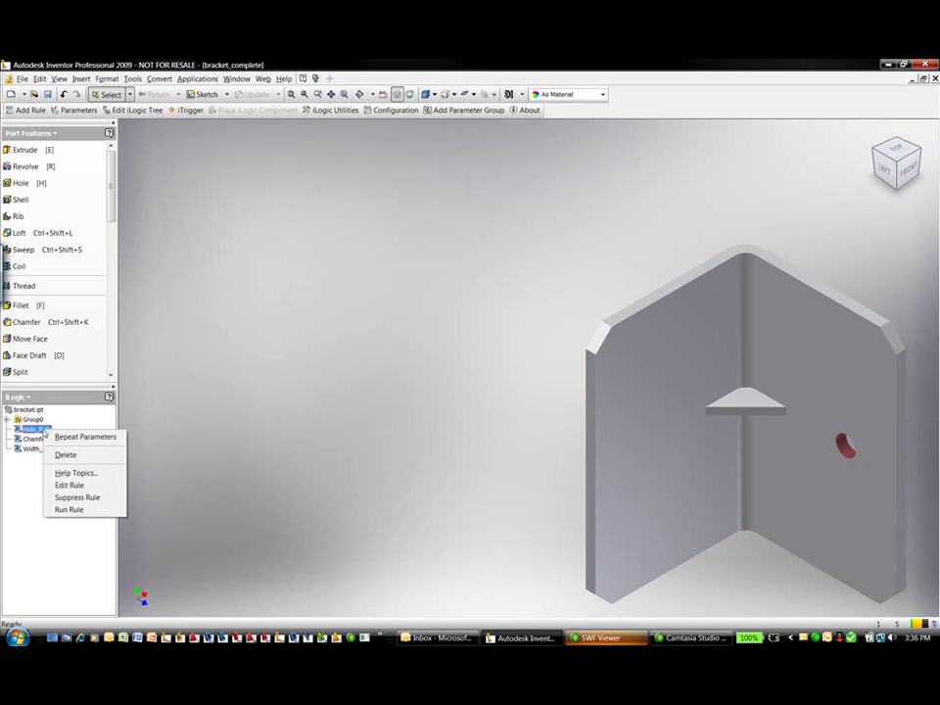
click(62, 485)
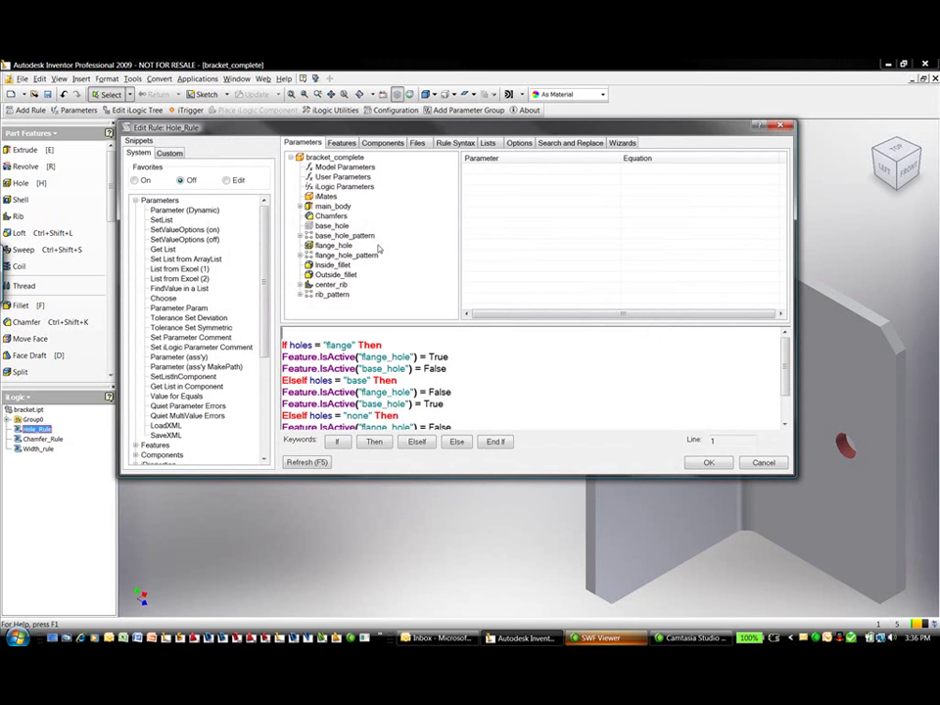
drag(785, 363, 785, 393)
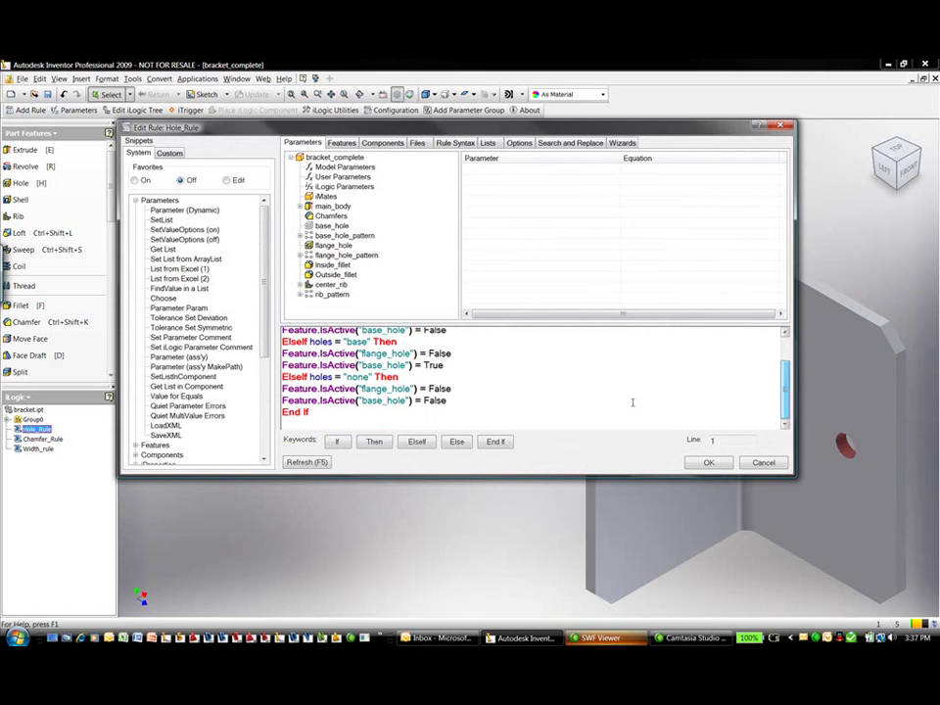
drag(446, 401, 282, 377)
key(ctrl+c)
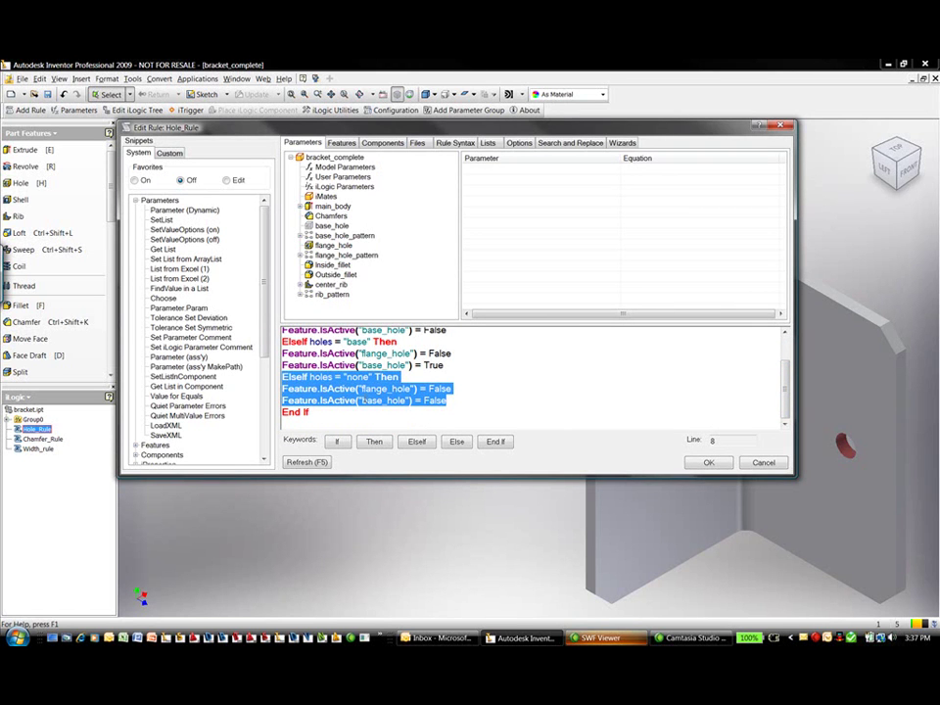
click(447, 364)
key(Return)
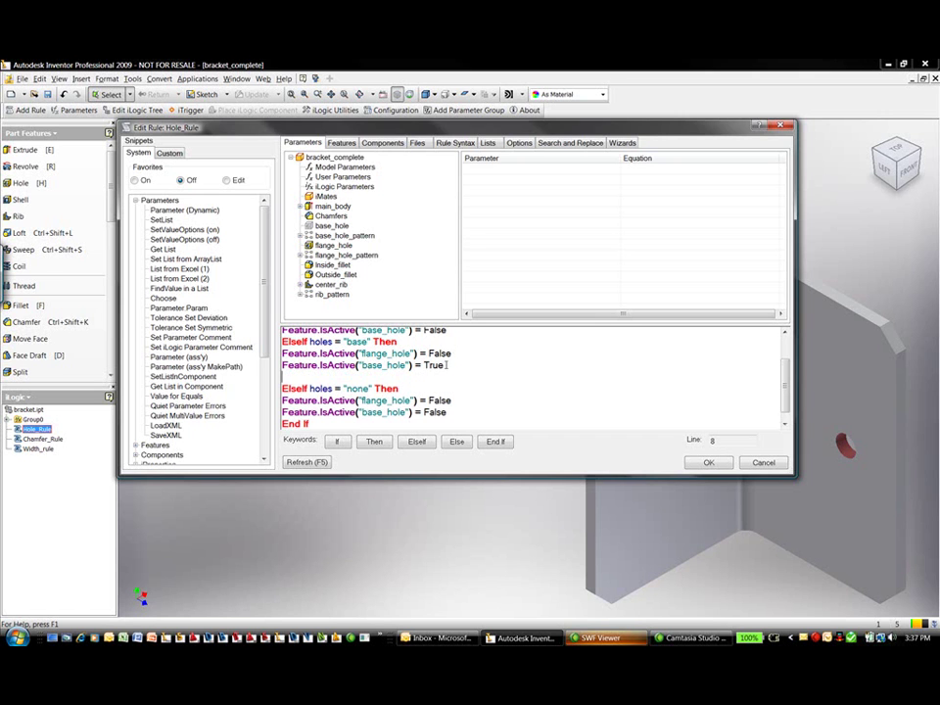
key(ctrl+v)
scroll(448, 365, down, 1)
scroll(448, 364, up, 1)
scroll(447, 365, up, 1)
- Change the condition of the copied ElseIf block in Hole_Rule to holes = "both"
click(370, 373)
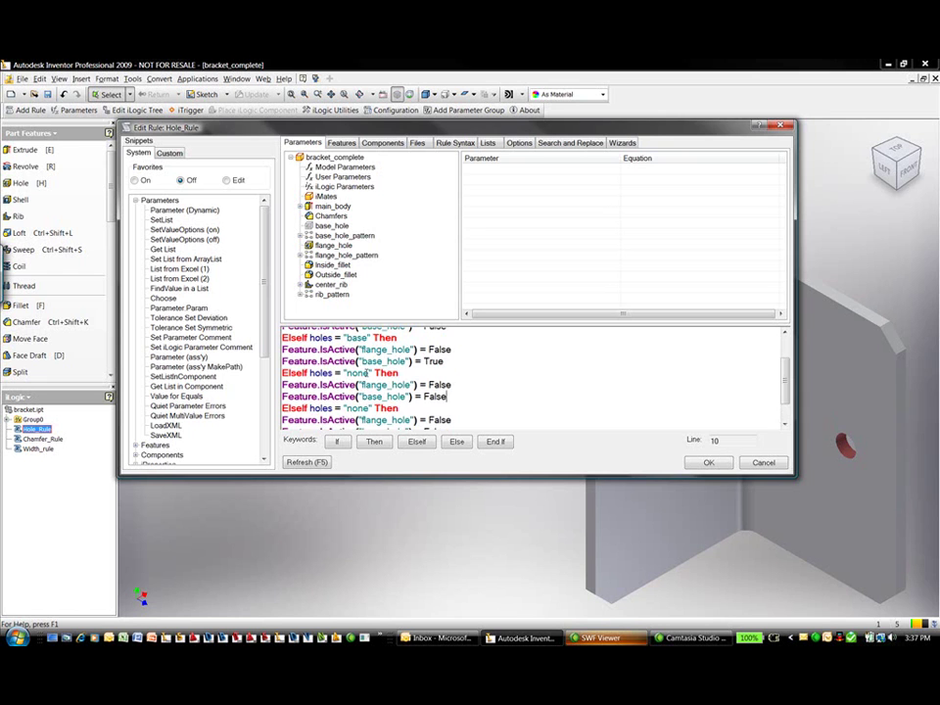
key(BackSpace)
key(BackSpace)
key(BackSpace)
key(BackSpace)
text(both)
- Set the flange_hole and base_hole features to True in the "both" block and accept the rule
double_click(428, 361)
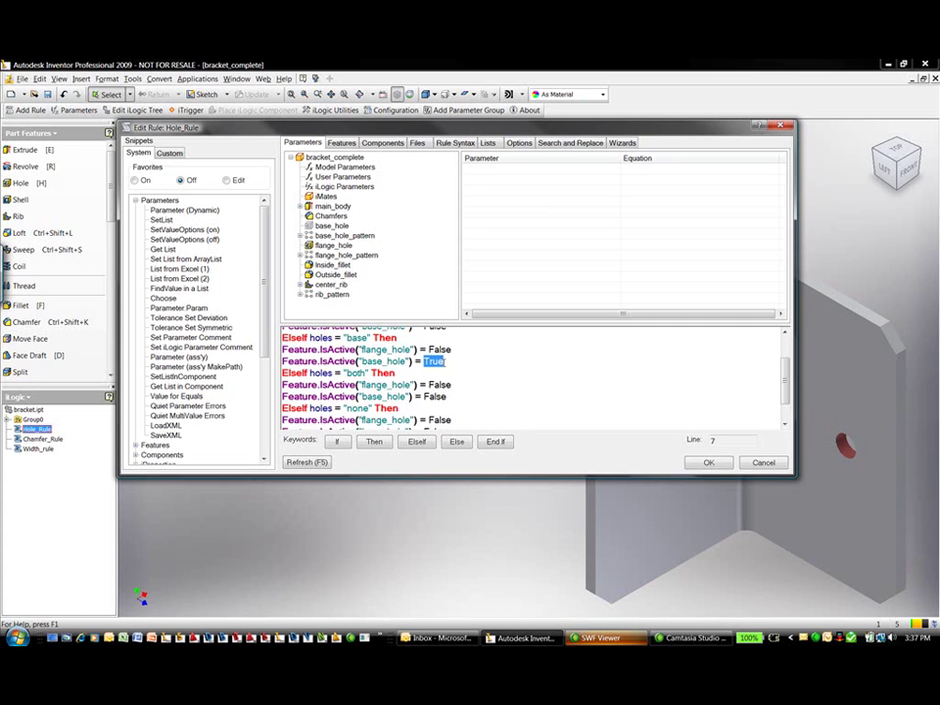
double_click(440, 385)
text(True)
double_click(436, 397)
text(True)
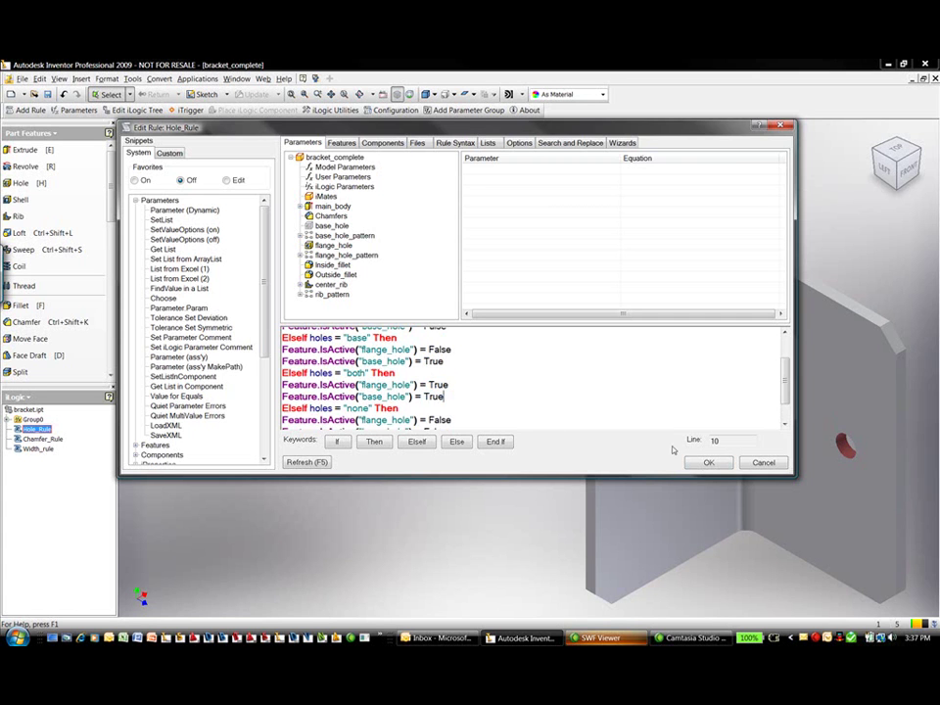
click(708, 462)
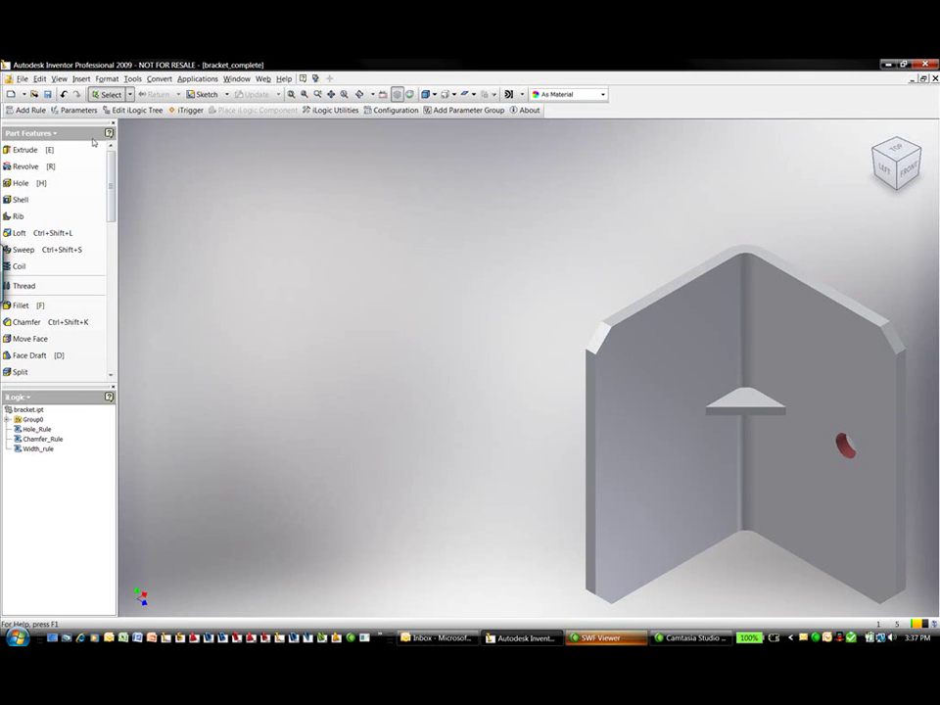
- Set the holes parameter to both in the iLogic parameter editor, apply it, and close the editor
click(82, 110)
click(317, 173)
click(312, 187)
click(331, 195)
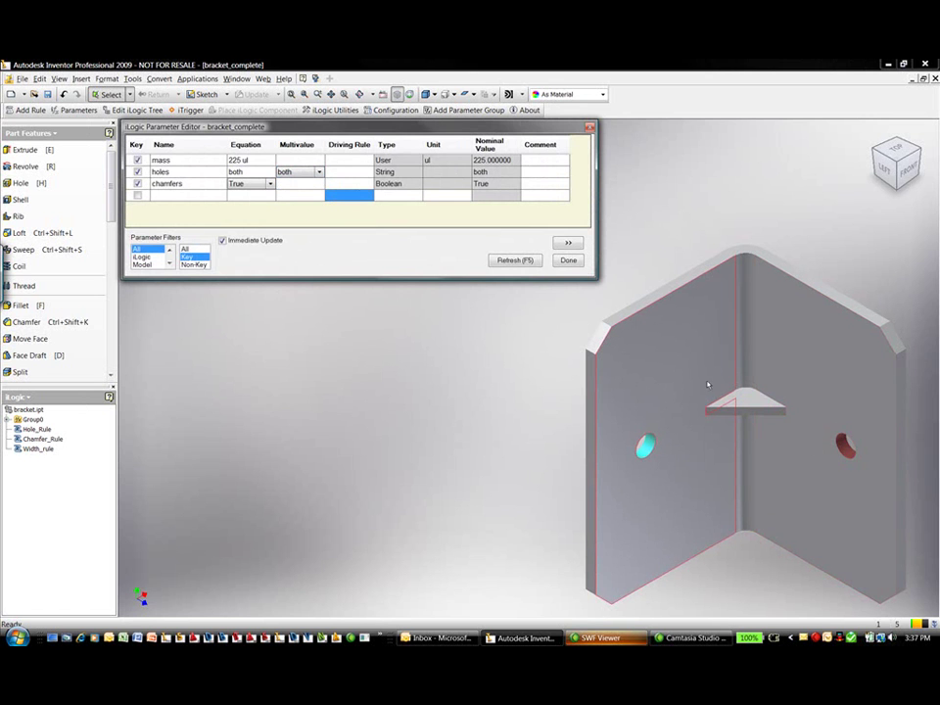
click(568, 260)
- Centre the bracket in view and switch to the open my_manifold_block_complete assembly
middle_drag(621, 311, 387, 259)
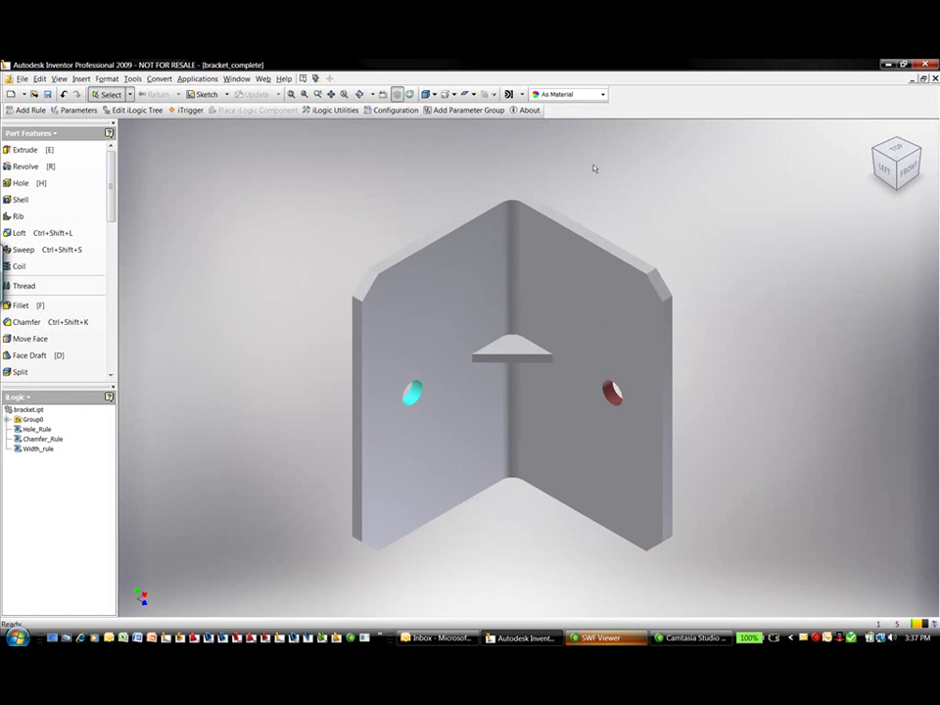
click(237, 79)
click(275, 135)
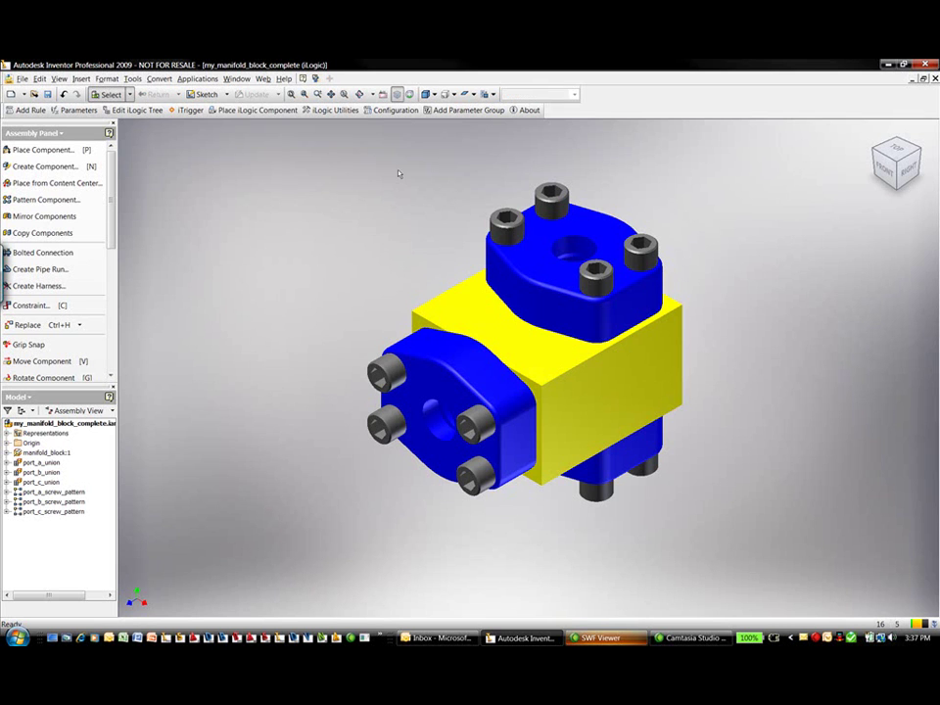
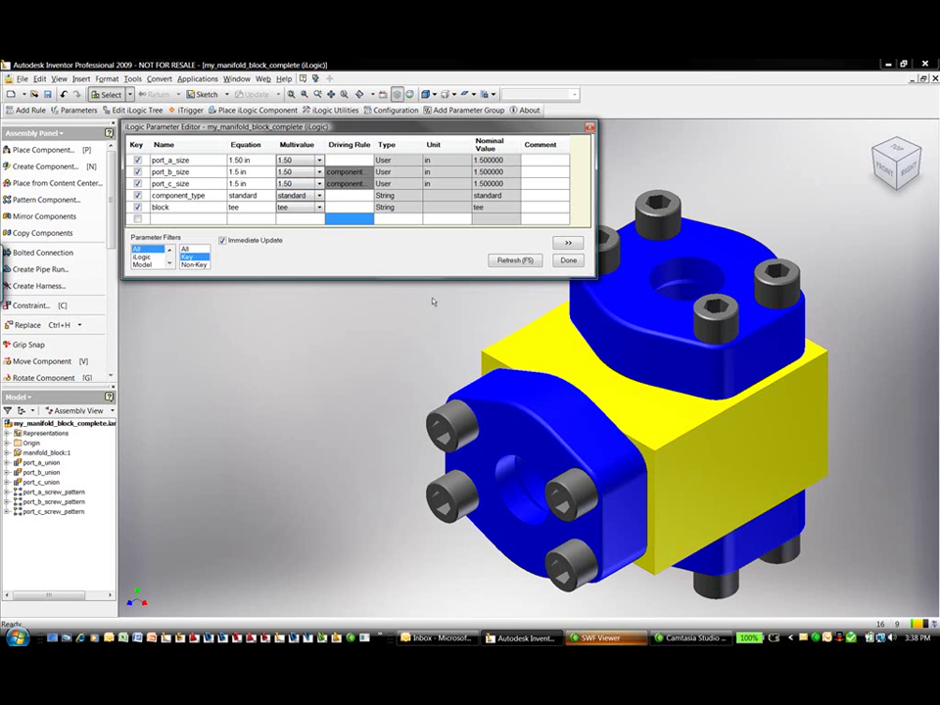
- Set component_type to custom and port_b_size to 1.00, and refresh the manifold assembly
click(311, 199)
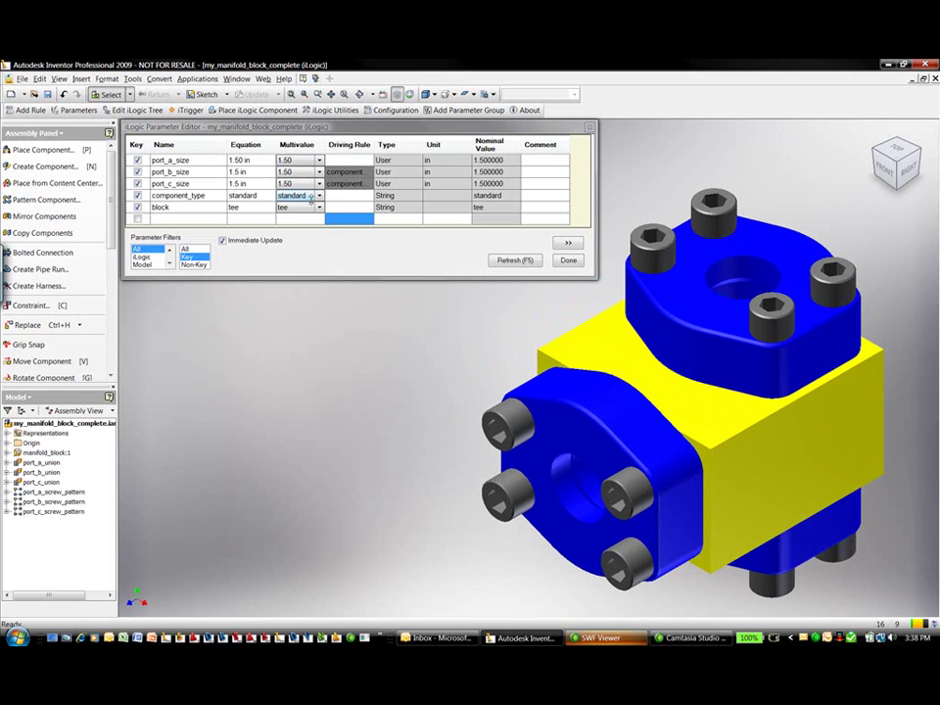
click(312, 199)
click(314, 207)
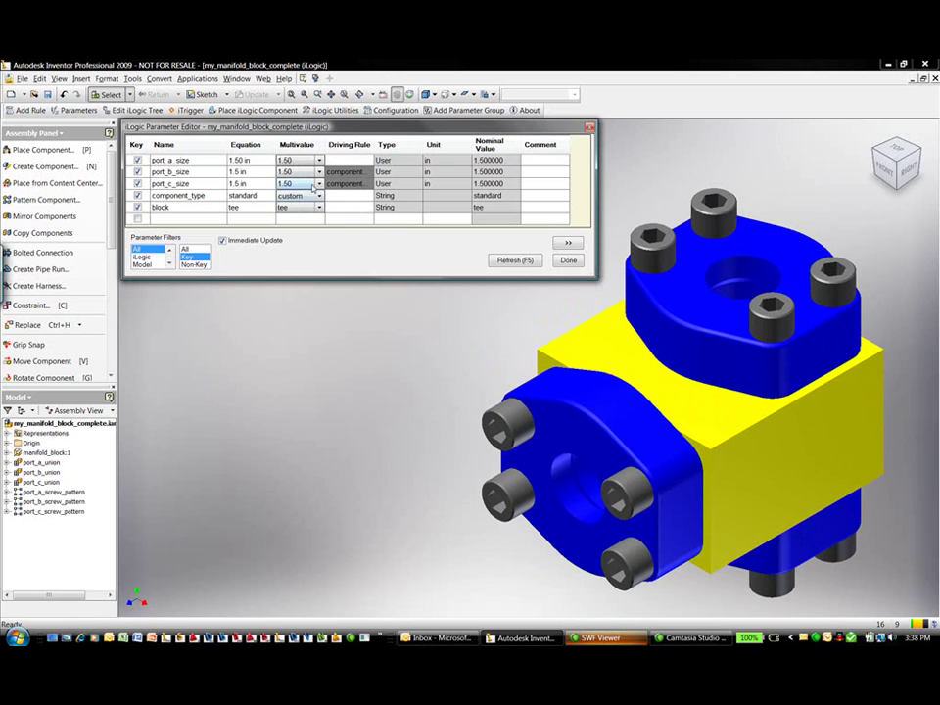
click(317, 173)
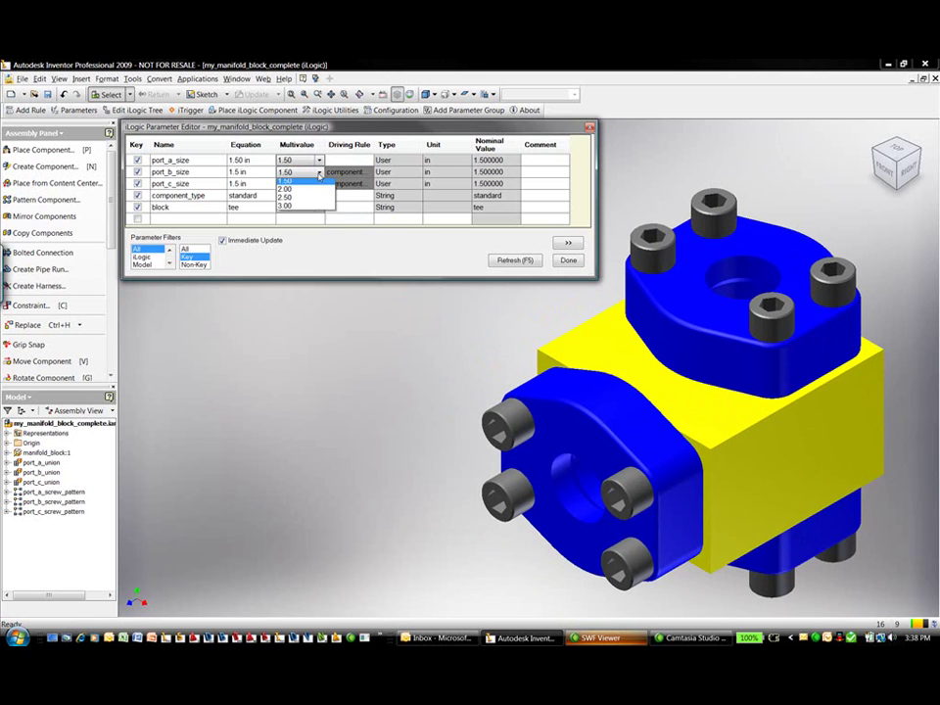
click(301, 200)
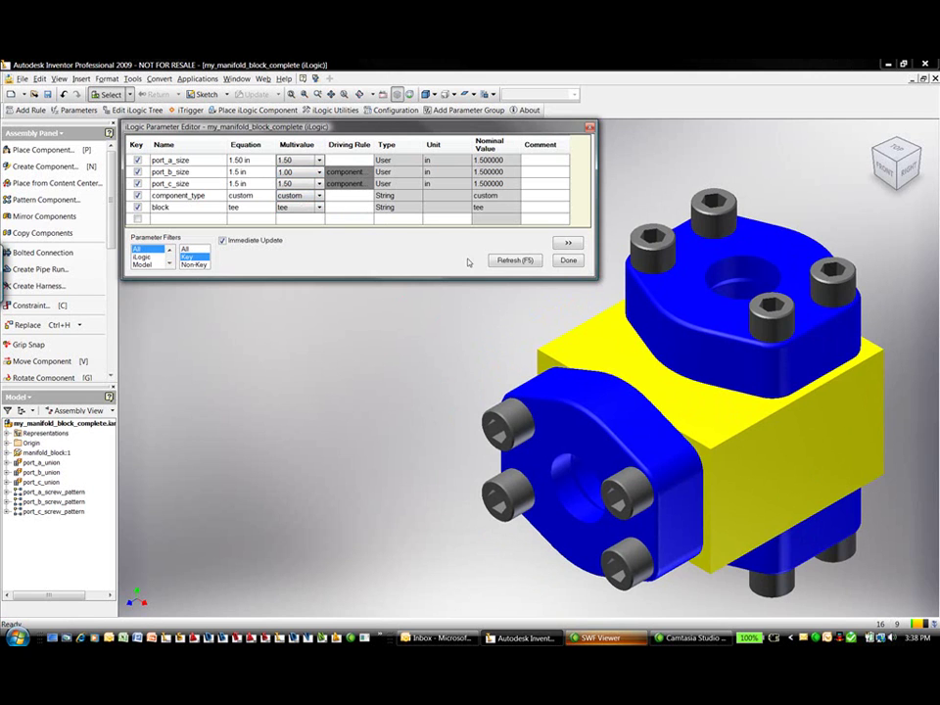
click(501, 260)
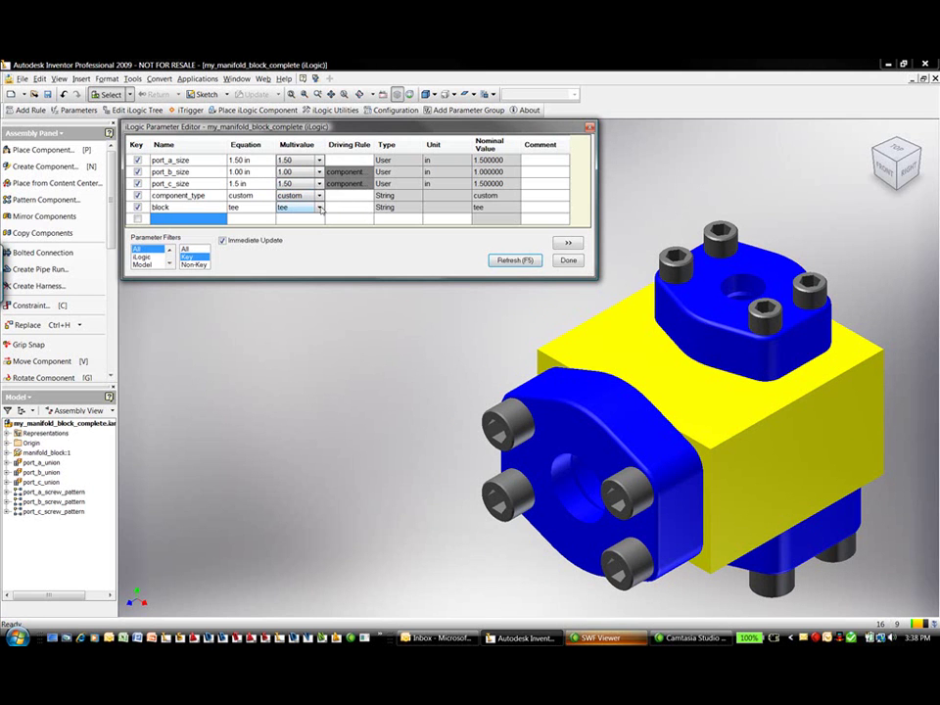
- Apply the Yellow (Clear) color to the manifold_block component so its internal ports can be seen
click(652, 366)
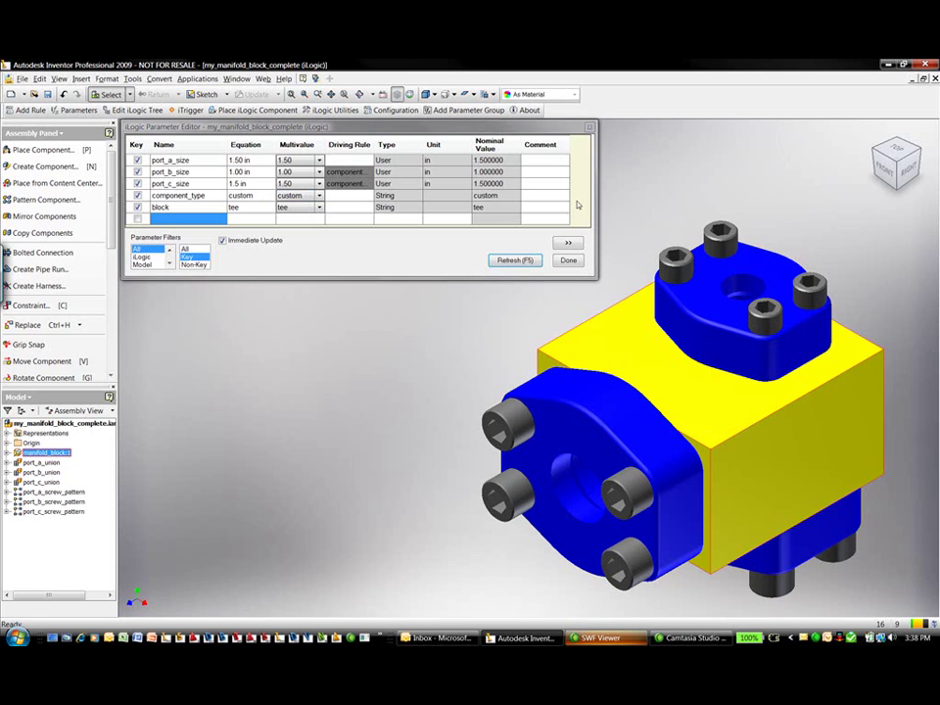
click(575, 94)
drag(601, 162, 604, 534)
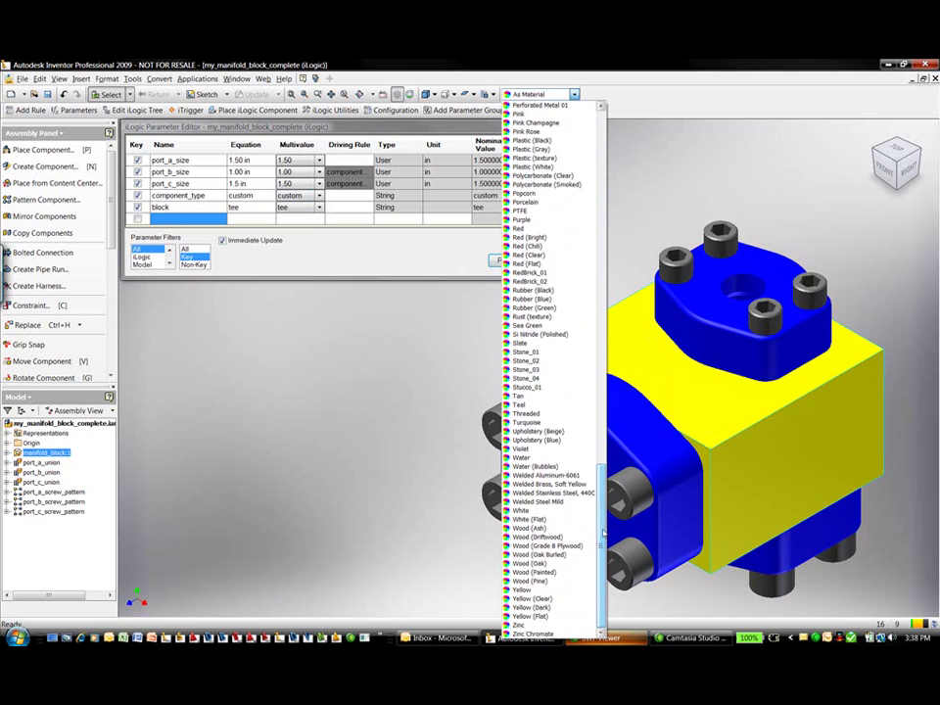
click(531, 599)
- View the manifold from its right side, set the block parameter to elbow, and return to the isometric view
click(908, 169)
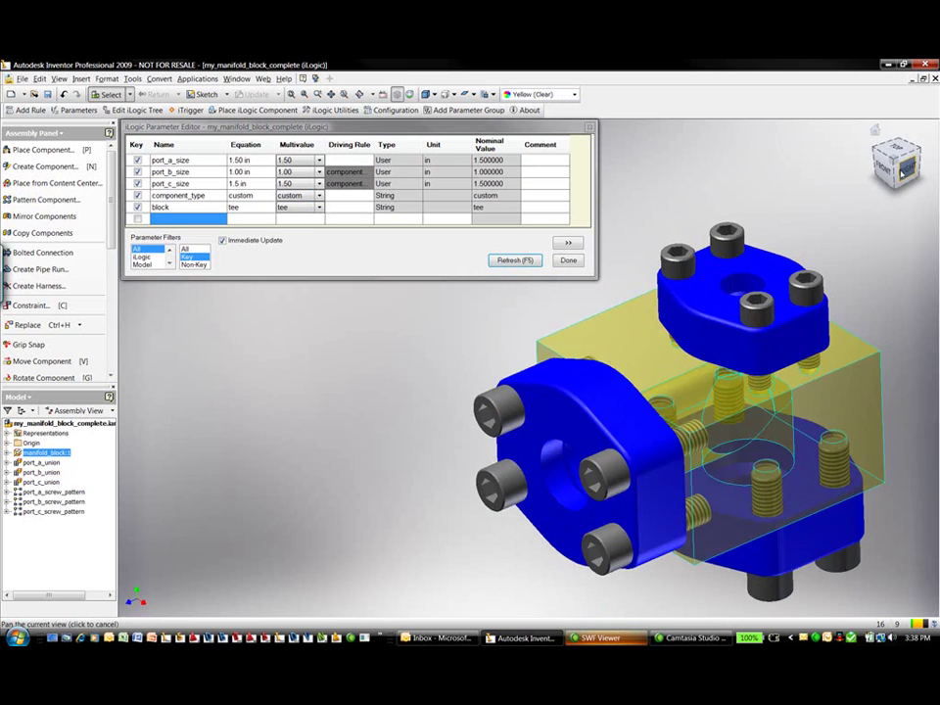
middle_drag(756, 202, 764, 208)
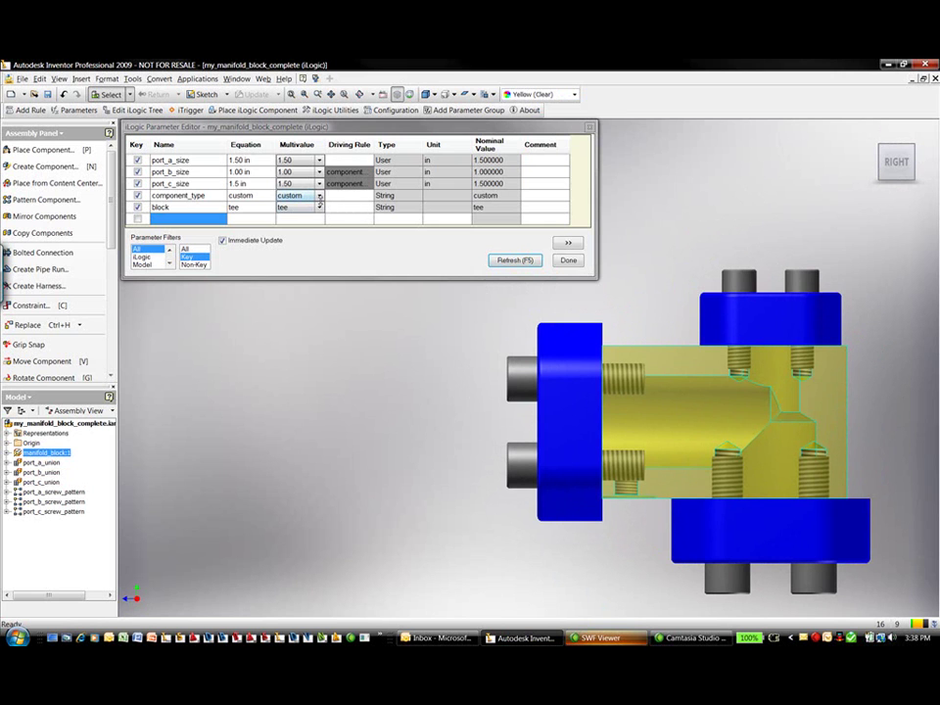
click(318, 208)
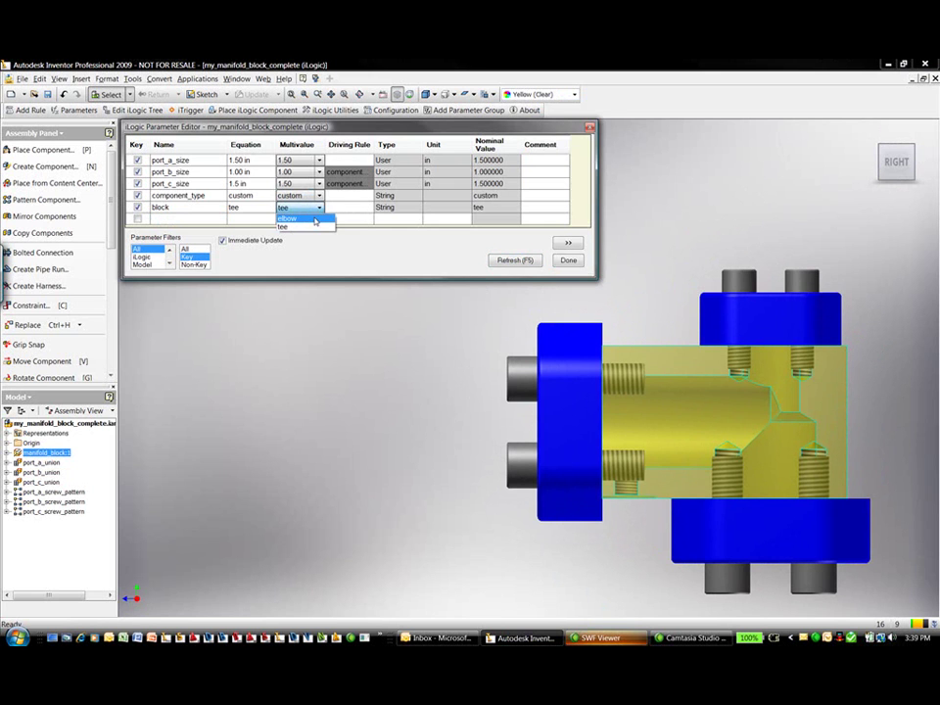
click(315, 220)
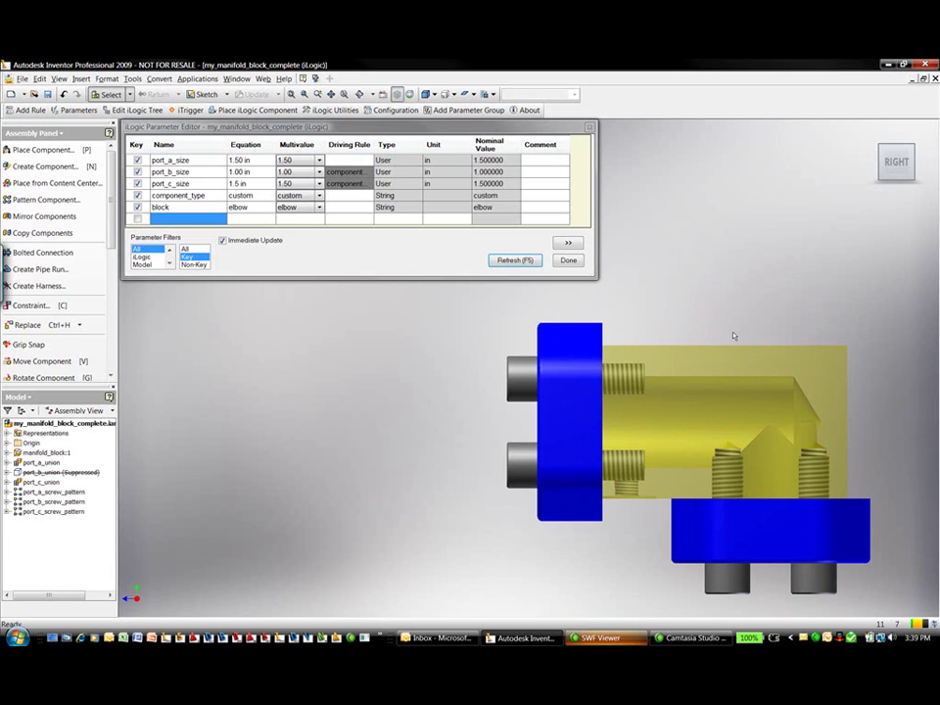
click(885, 152)
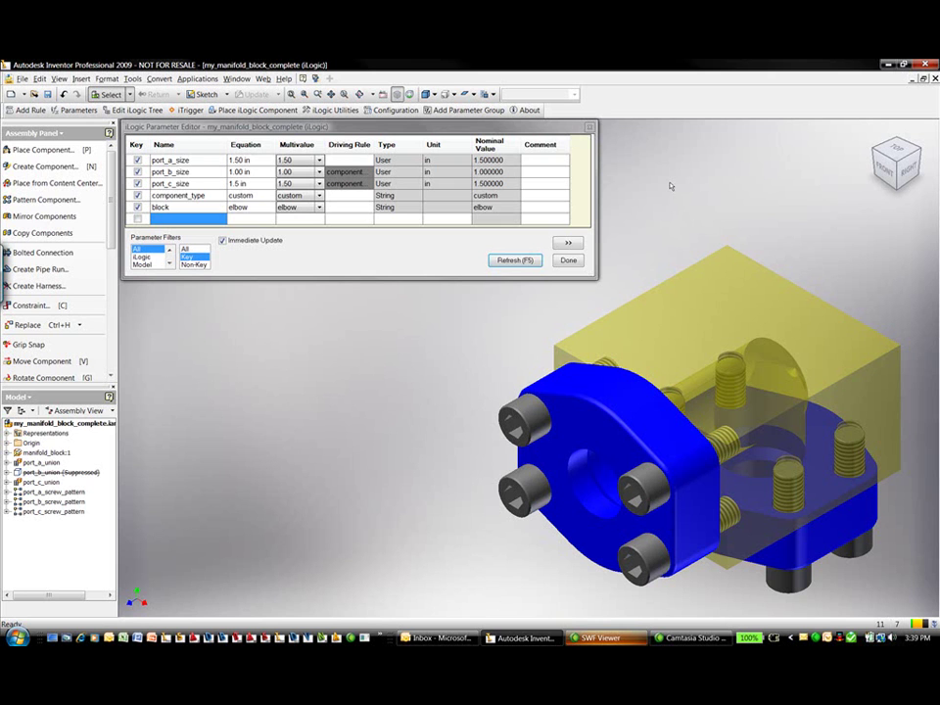
- Browse in Windows Explorer to Public Documents > Autodesk > Inventor iLogic 2009 > Tutorials and open the part_number workbook in Excel
key(super+e)
drag(585, 201, 501, 211)
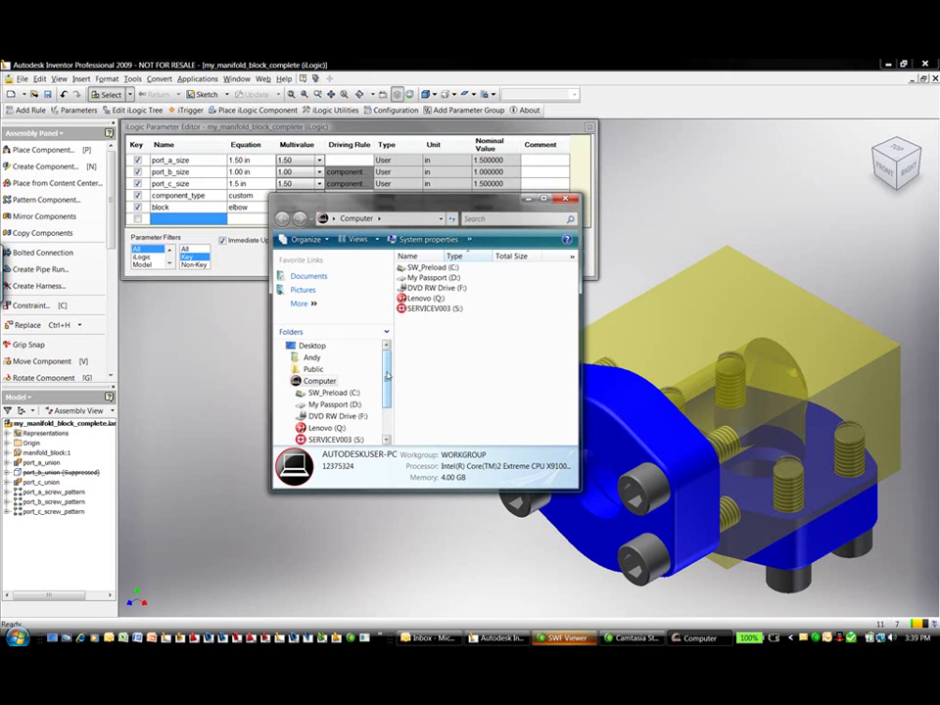
click(312, 369)
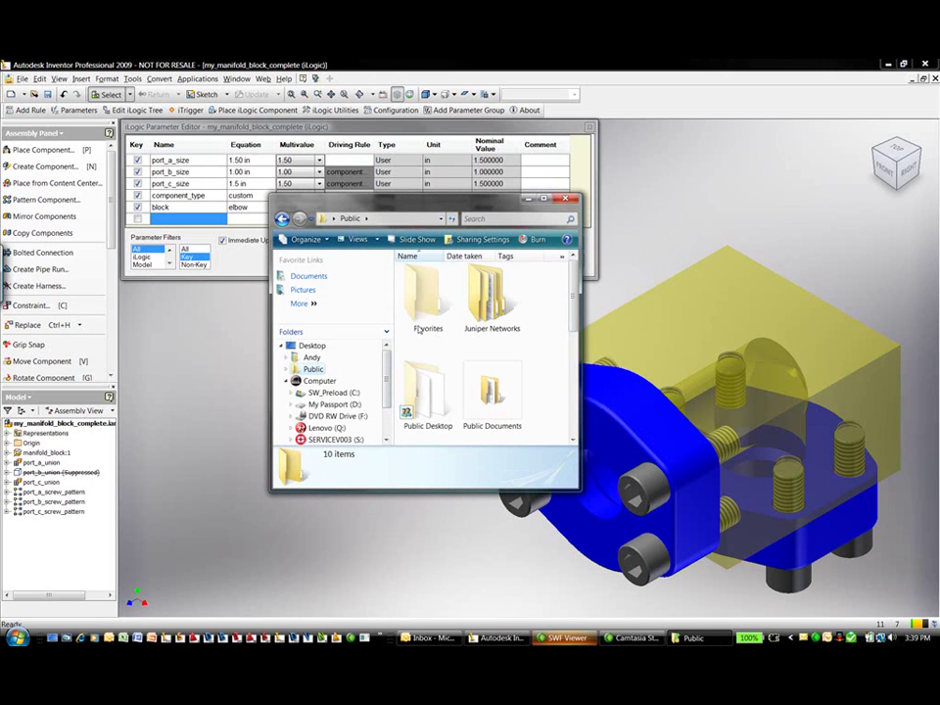
scroll(423, 357, down, 3)
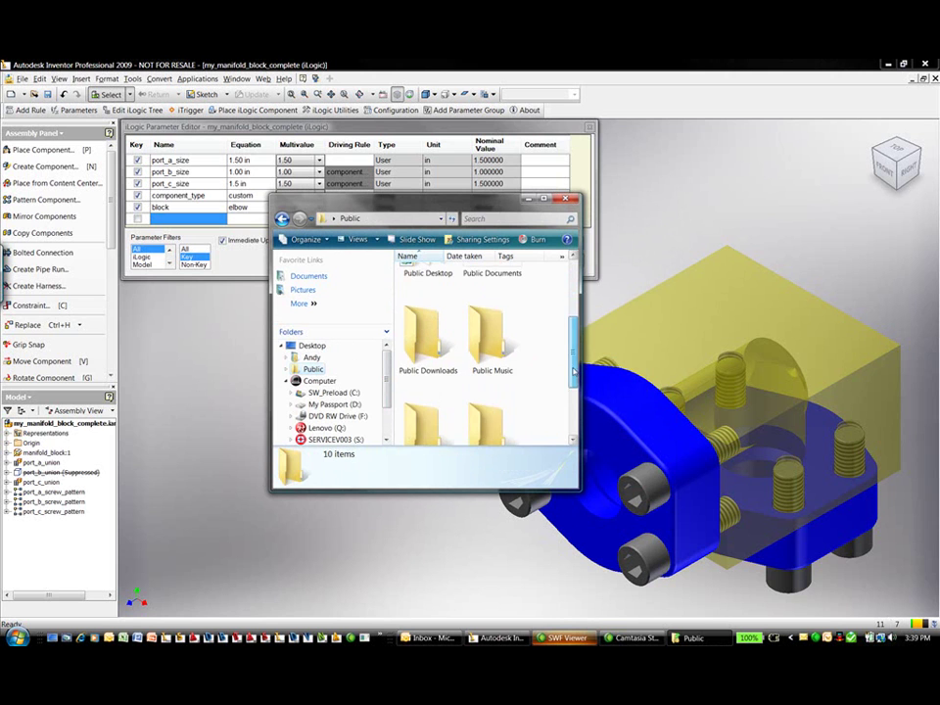
mouse_move(576, 362)
mouse_down()
mouse_move(576, 384)
mouse_move(576, 350)
mouse_up()
double_click(490, 294)
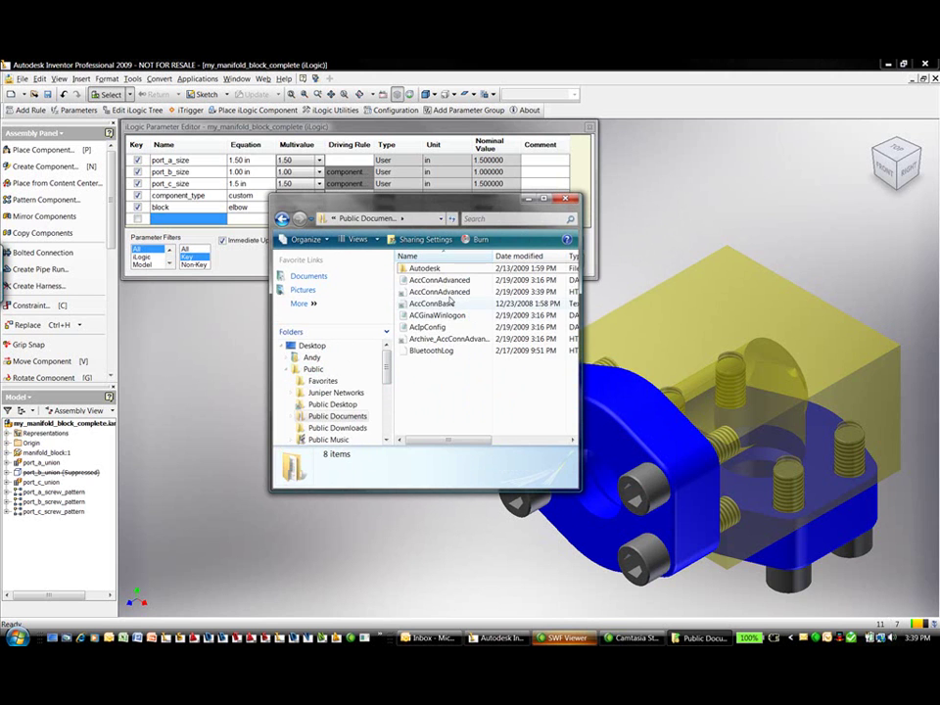
double_click(422, 270)
double_click(421, 328)
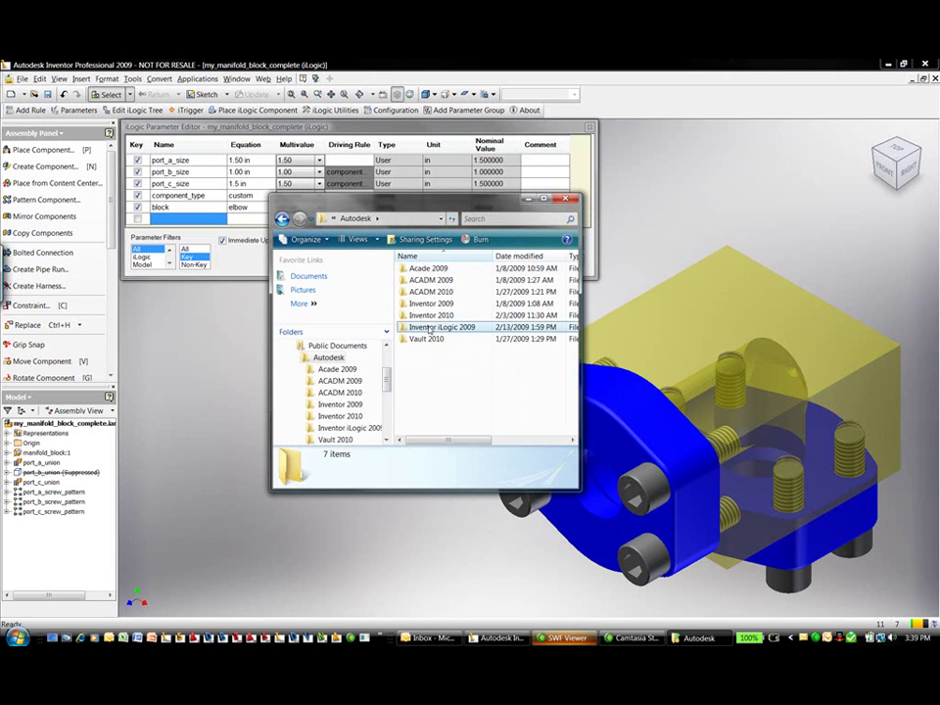
double_click(423, 268)
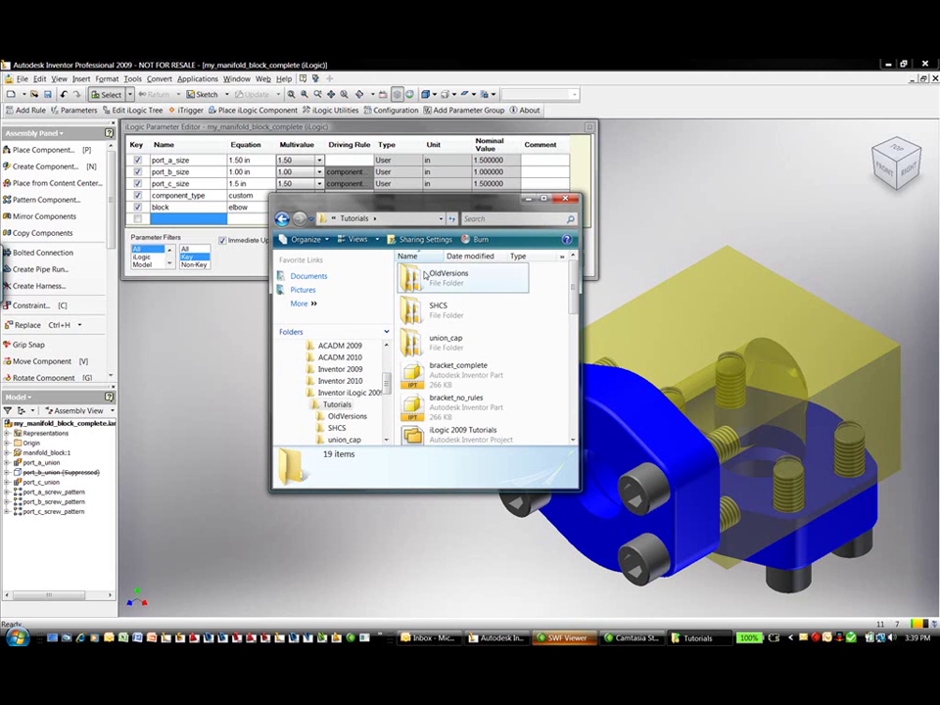
drag(570, 303, 573, 371)
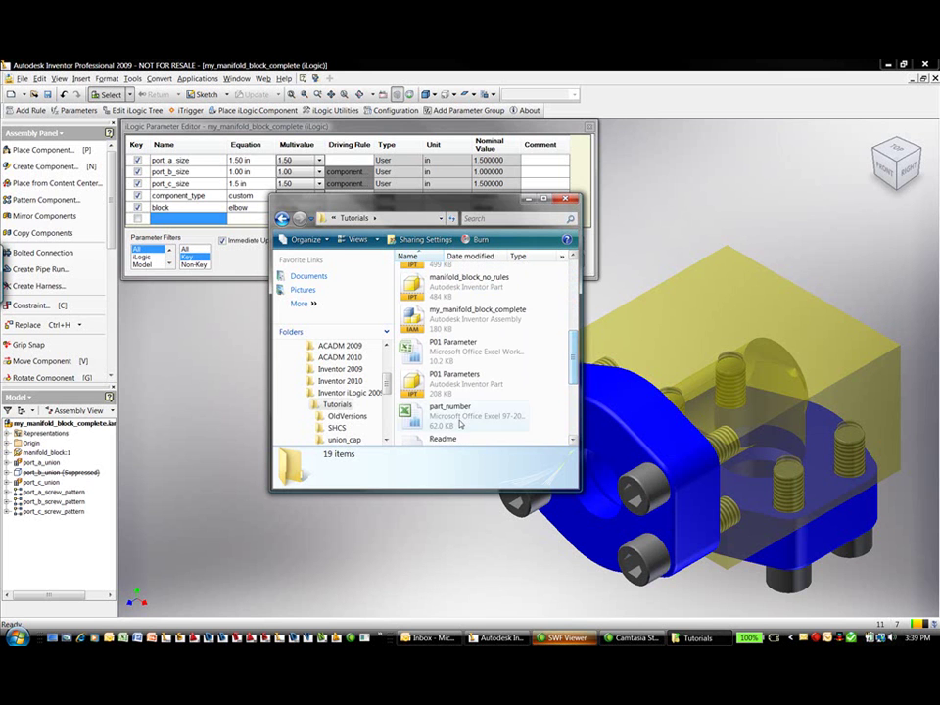
double_click(456, 412)
- Compare the block, port, union cap and screw kit data in the part_number workbook with the iLogic parameters, and close the workbook
drag(675, 180, 591, 163)
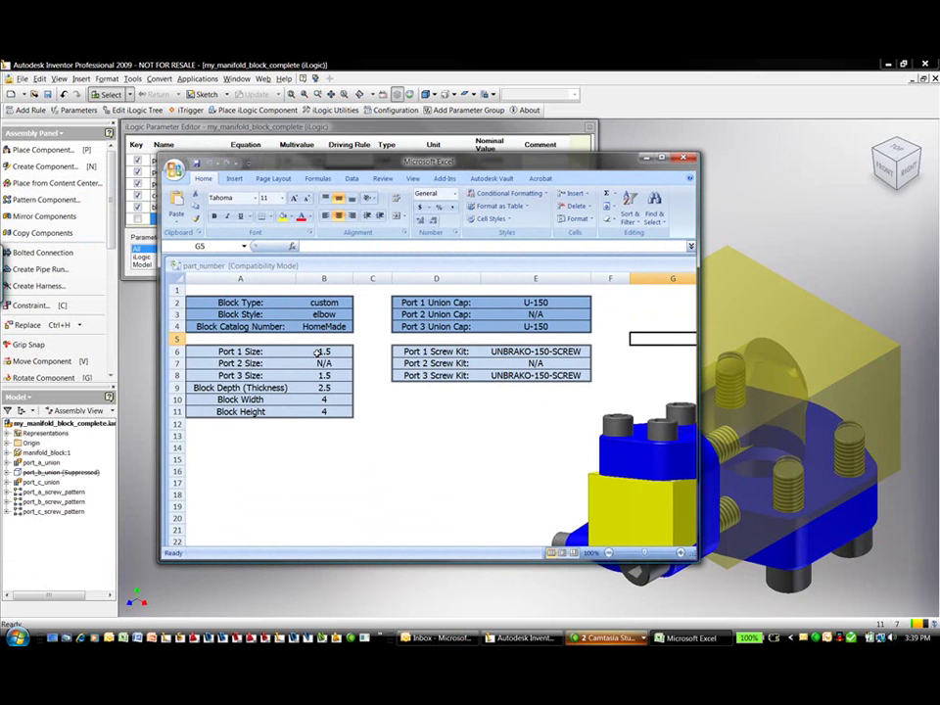
drag(614, 170, 589, 146)
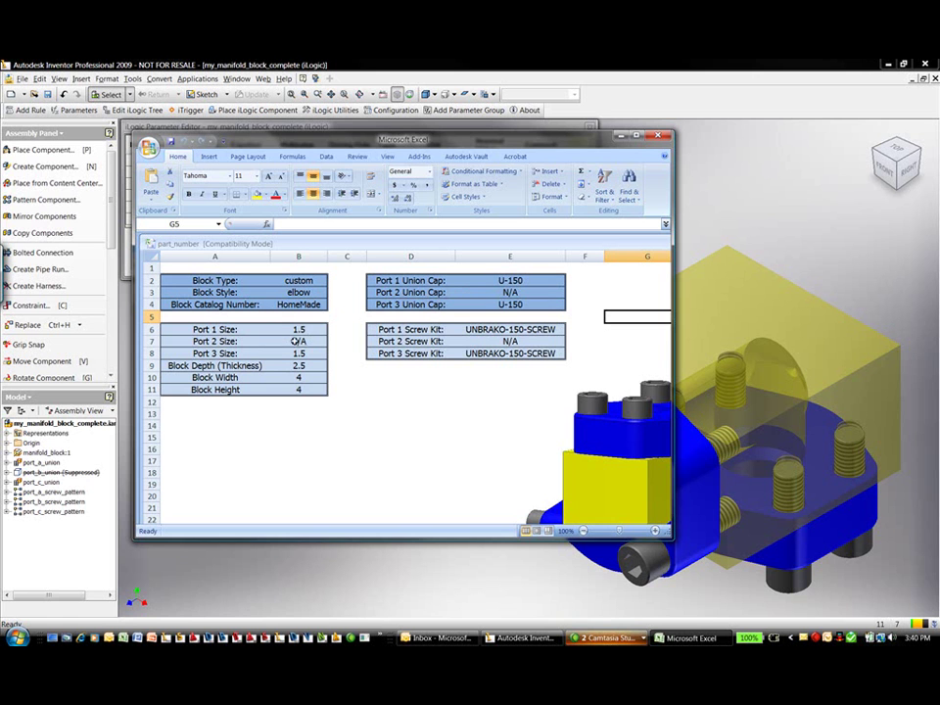
drag(354, 144, 317, 194)
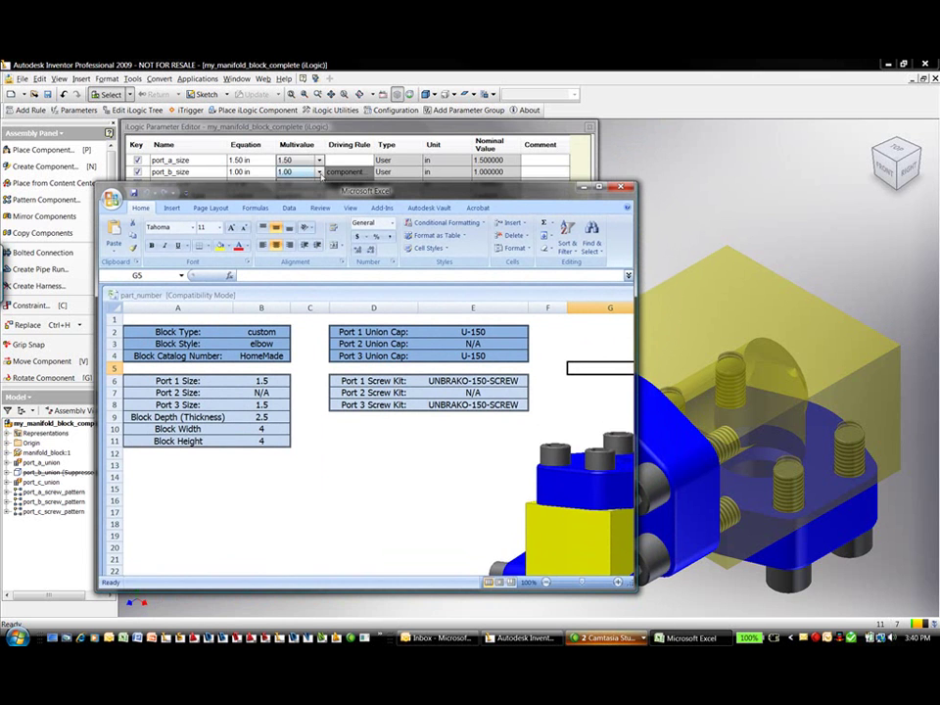
drag(328, 197, 332, 156)
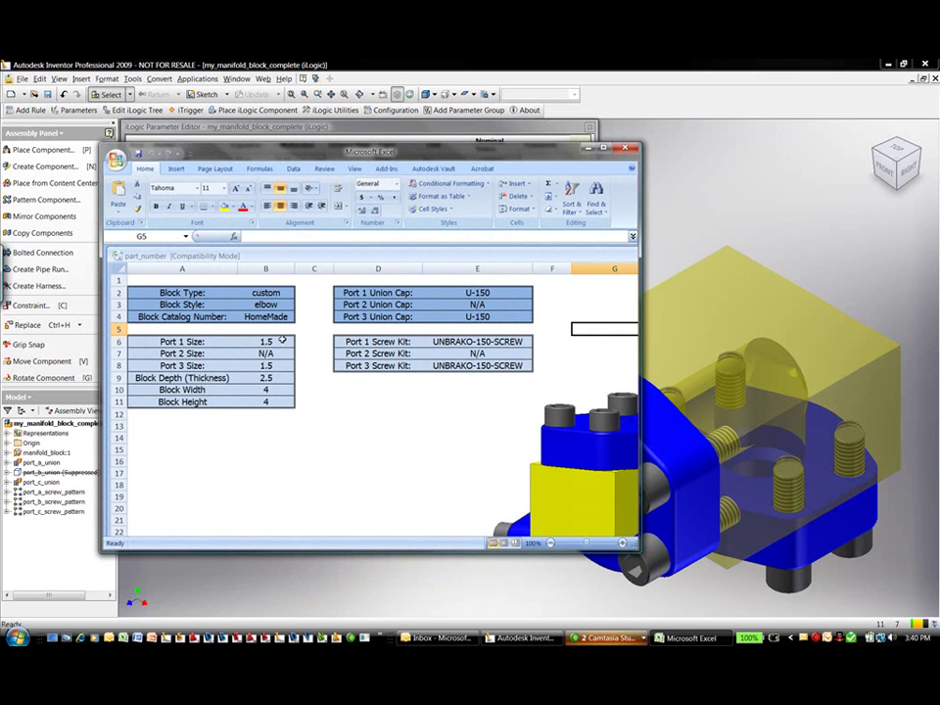
drag(349, 152, 338, 201)
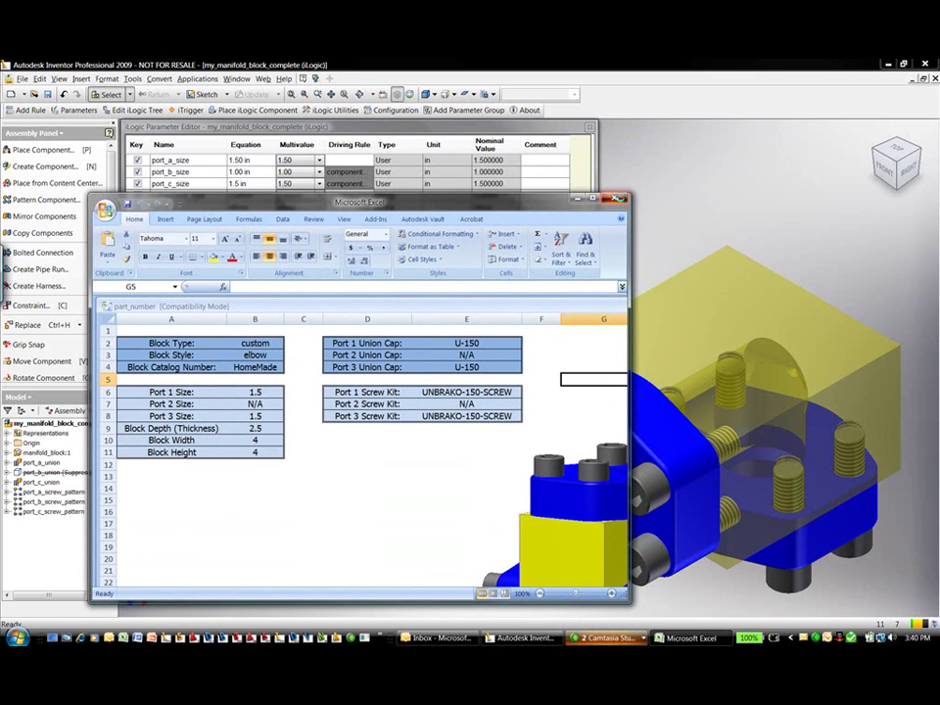
key(alt+F4)
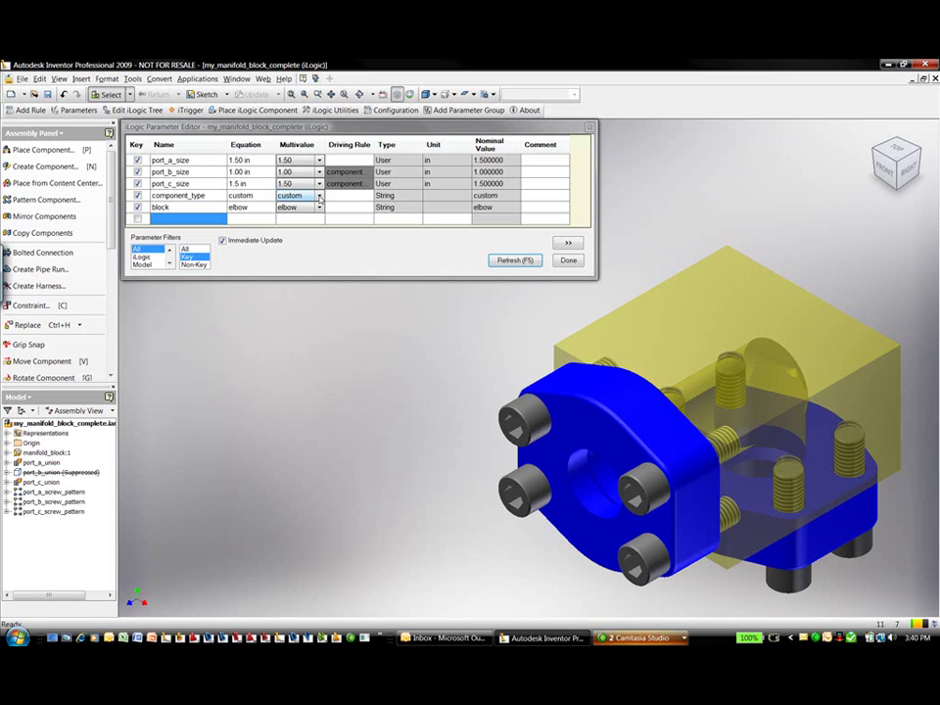
- Keep component_type as custom, and set block to tee and port_c_size to 1.00 in the iLogic parameter editor
click(320, 196)
click(294, 206)
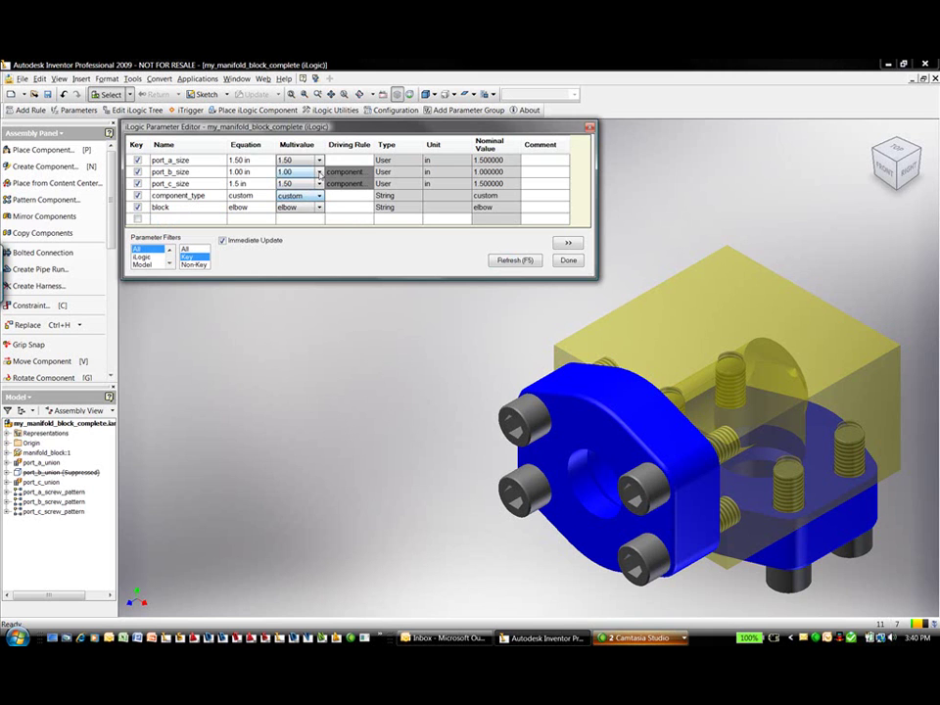
click(318, 209)
click(296, 221)
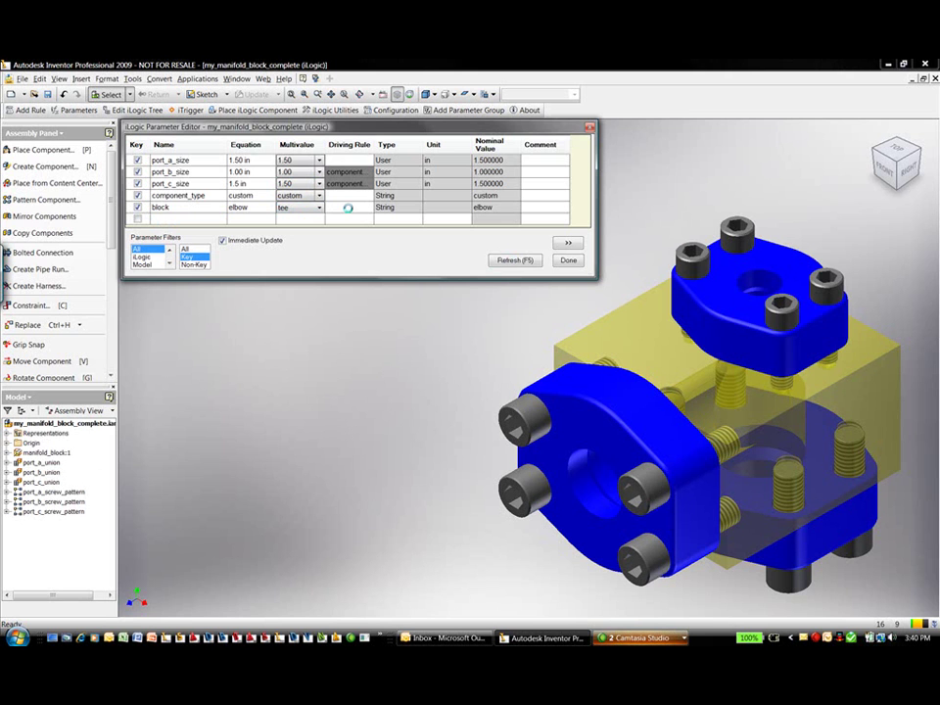
click(320, 184)
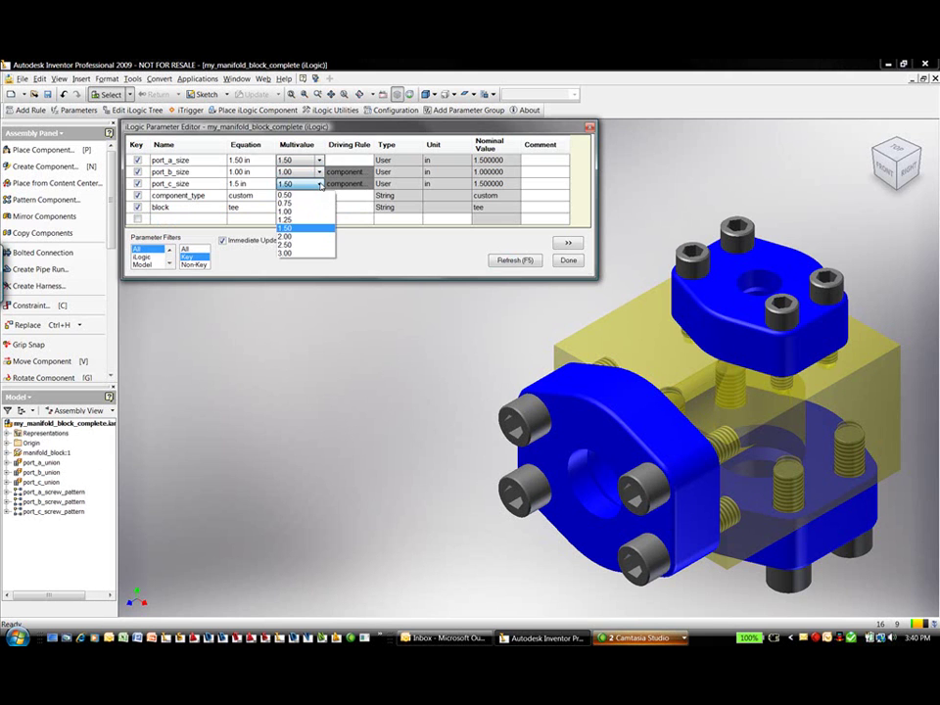
click(308, 208)
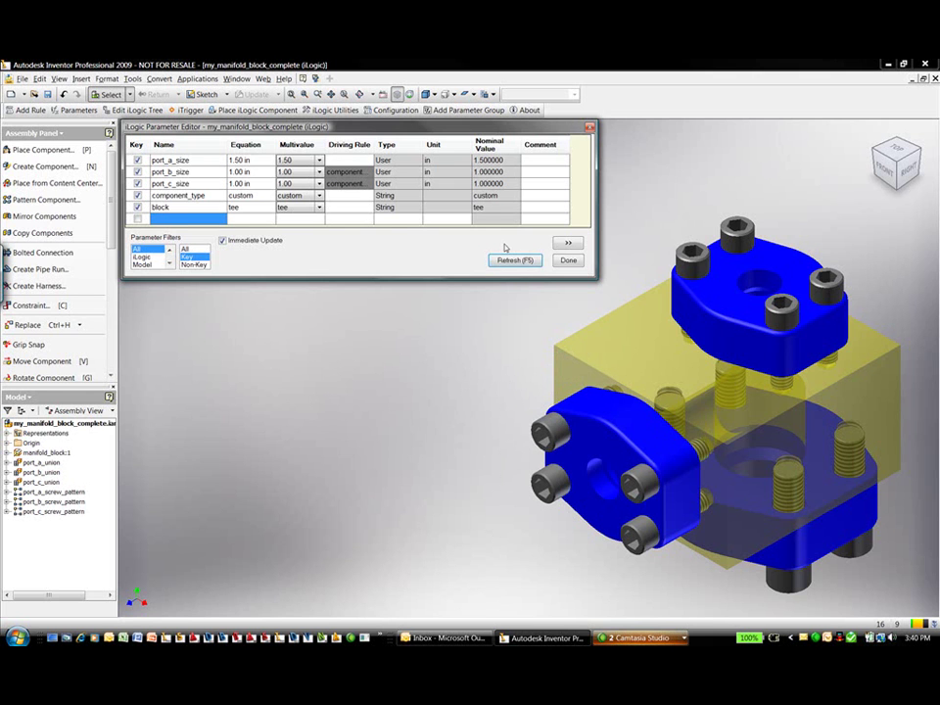
- Reopen the part_number workbook from the Inventor iLogic 2009 Tutorials folder to check the tee configuration's data
key(super+e)
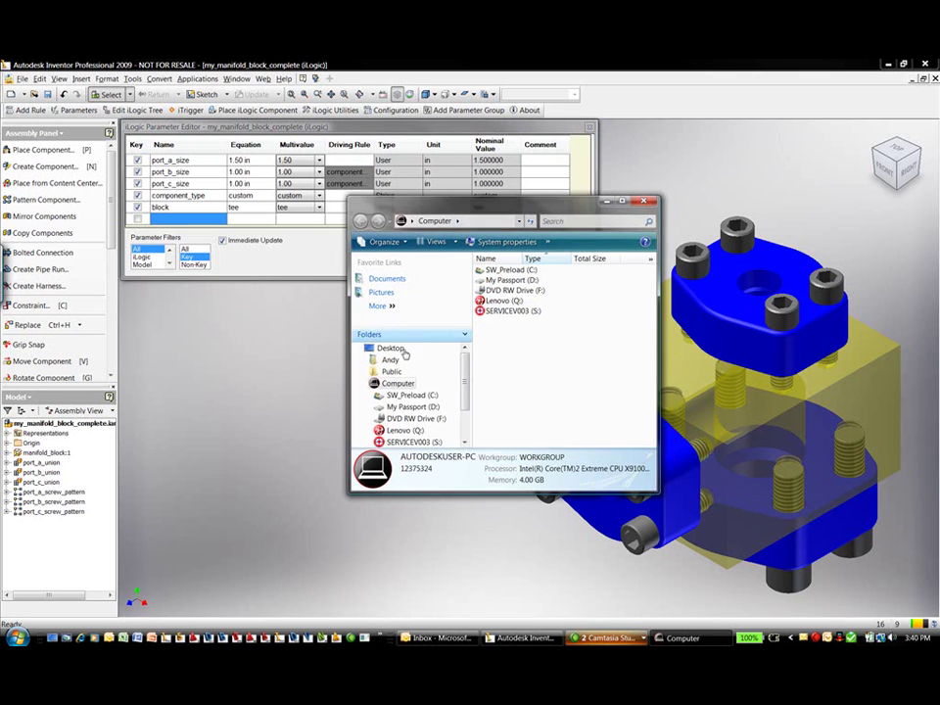
click(391, 371)
double_click(571, 370)
double_click(504, 271)
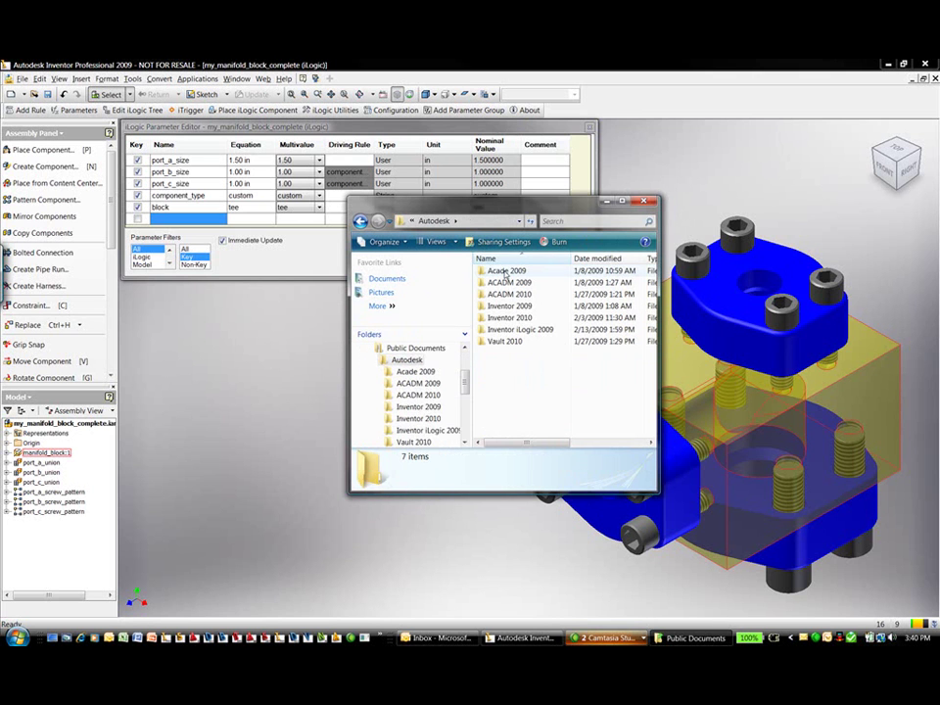
double_click(505, 330)
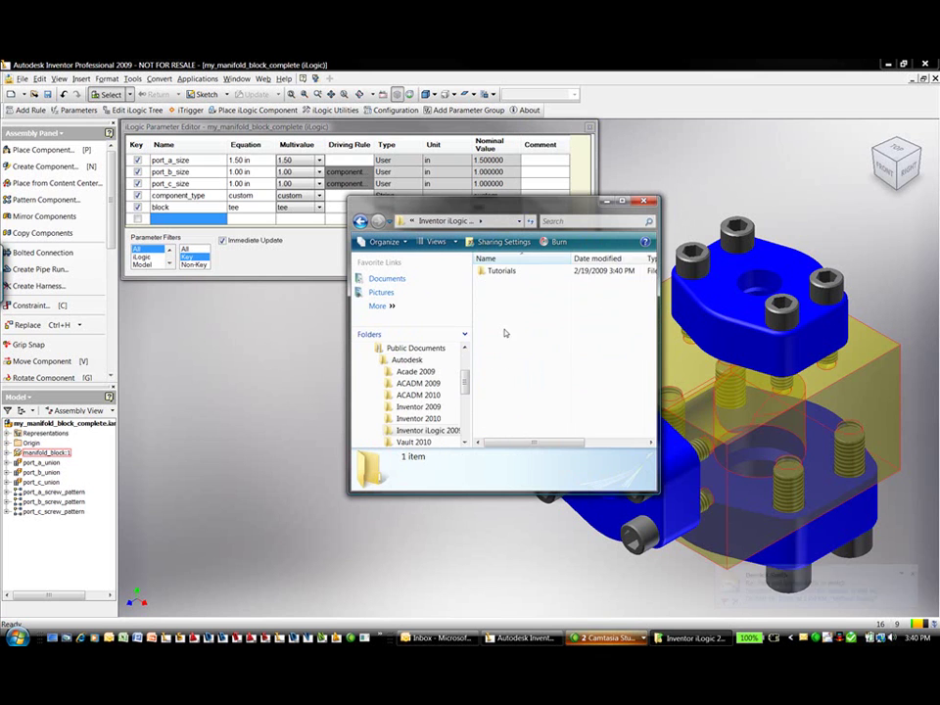
double_click(502, 272)
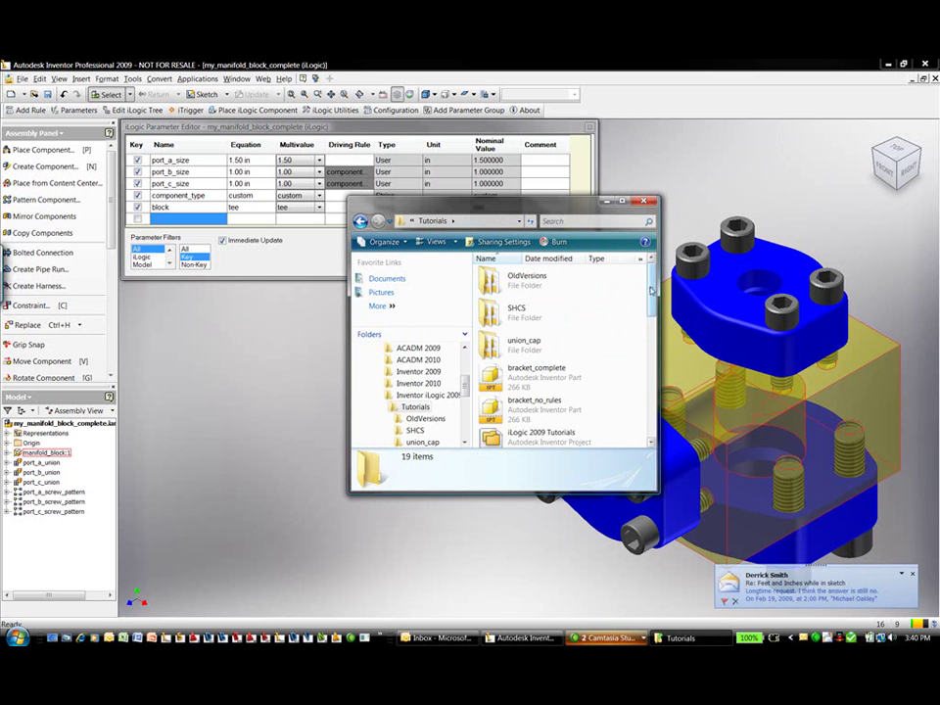
scroll(652, 291, down, 5)
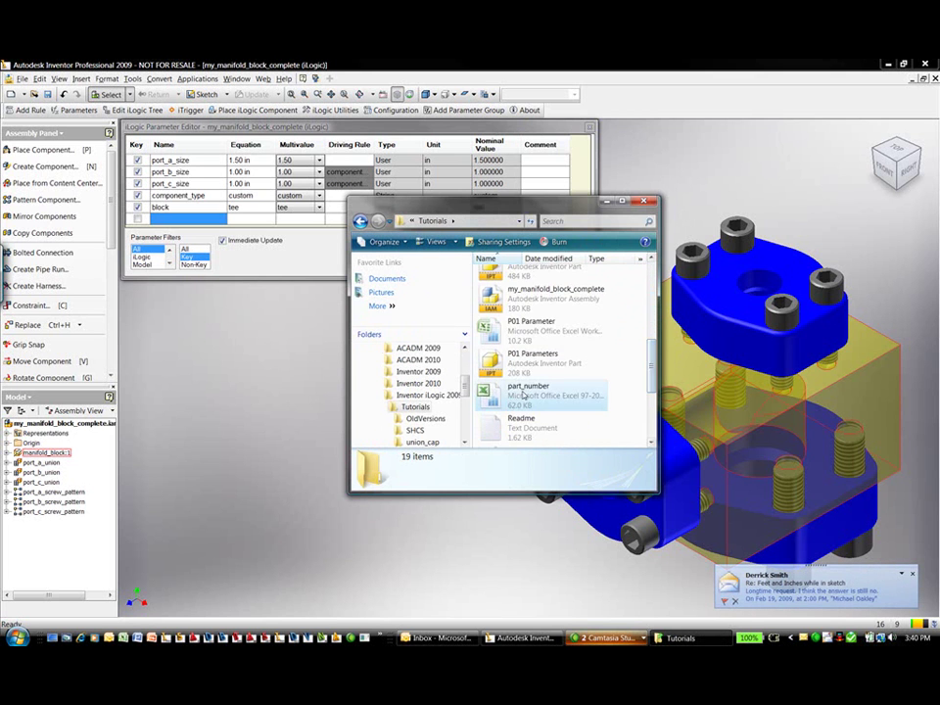
double_click(523, 394)
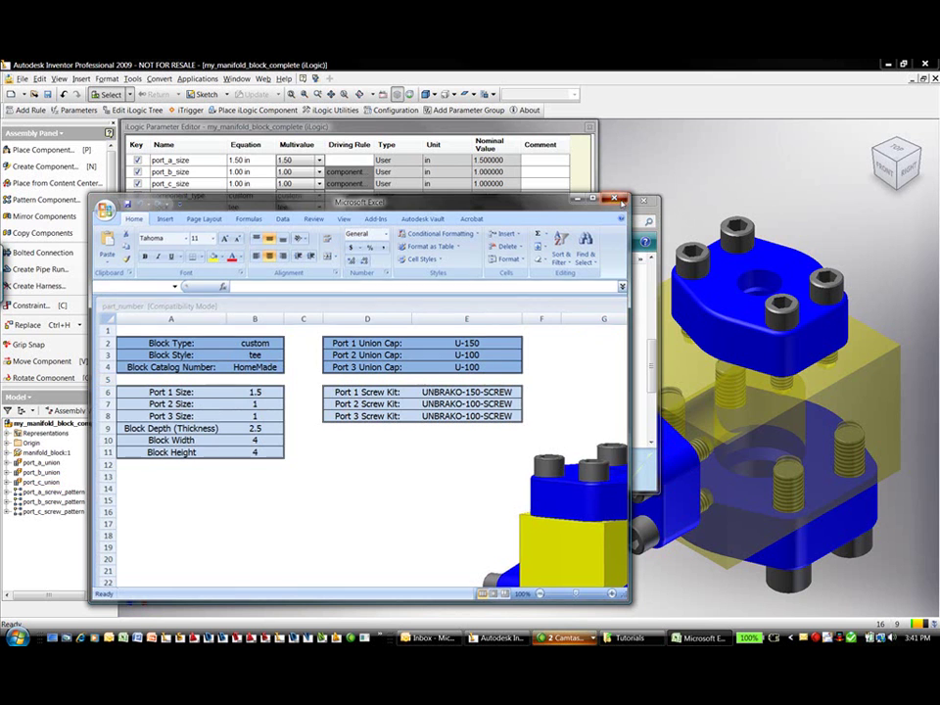
- Close the workbook, its folder window and the iLogic parameter editor, and centre the manifold assembly in view
click(614, 199)
click(643, 201)
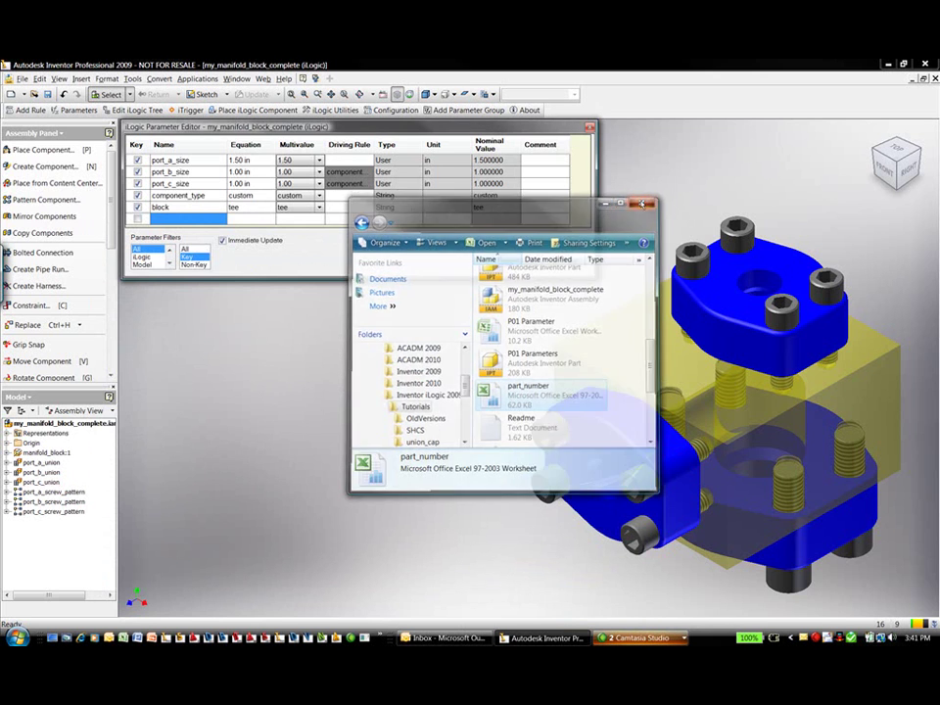
click(567, 261)
middle_drag(647, 193, 499, 173)
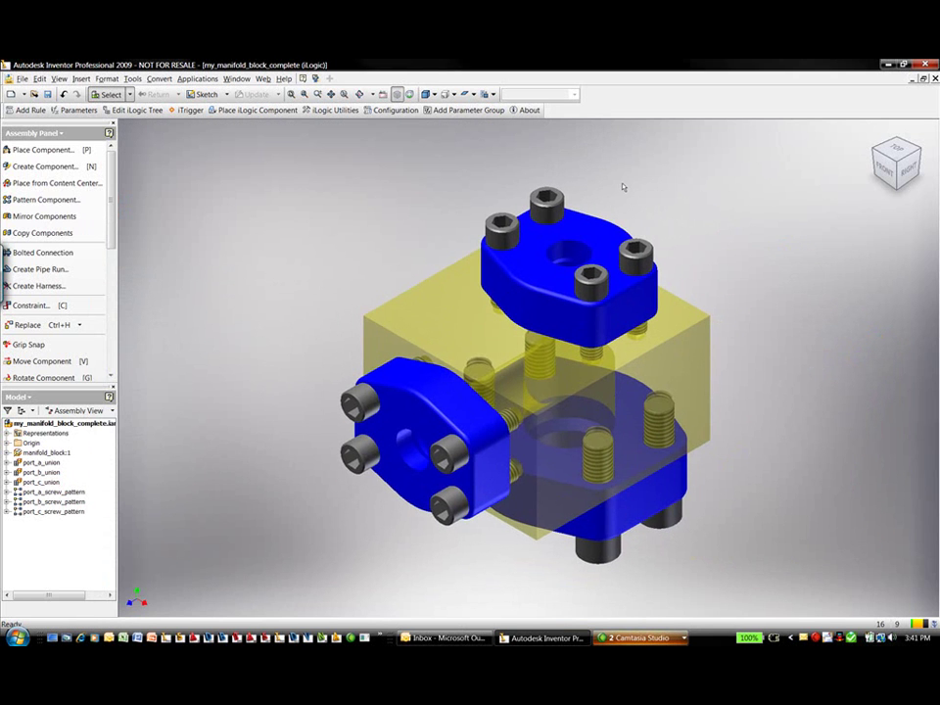